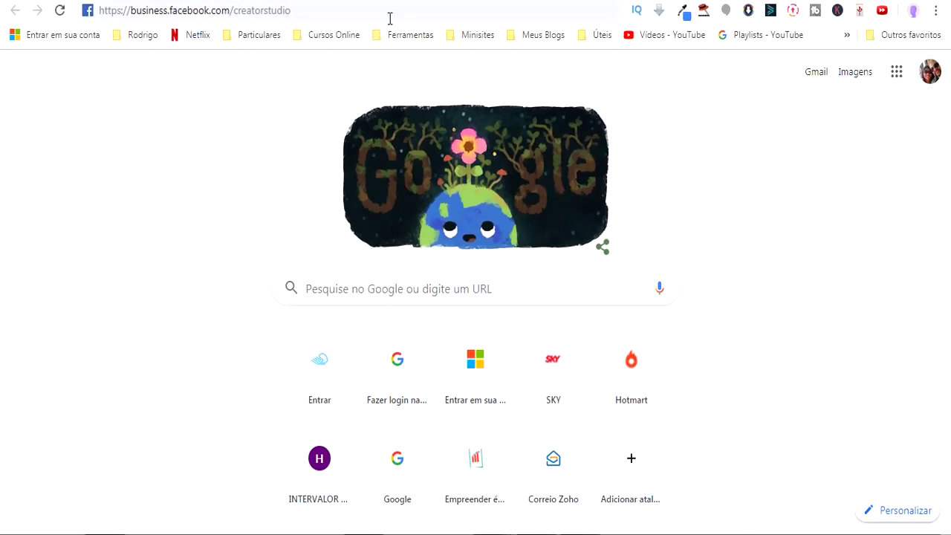
Step: Load business.facebook.com/creatorstudio in Chrome to reach the Creator Studio home page
{"action": "key", "text": "Return"}
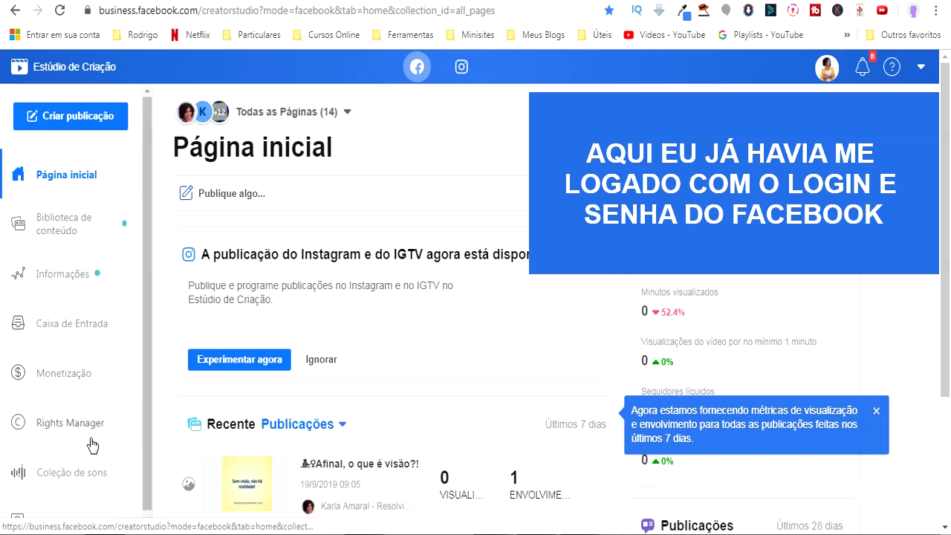
{"action": "scroll", "coordinate": [76, 438], "scroll_direction": "down", "scroll_amount": 1}
{"action": "scroll", "coordinate": [101, 456], "scroll_direction": "down", "scroll_amount": 2}
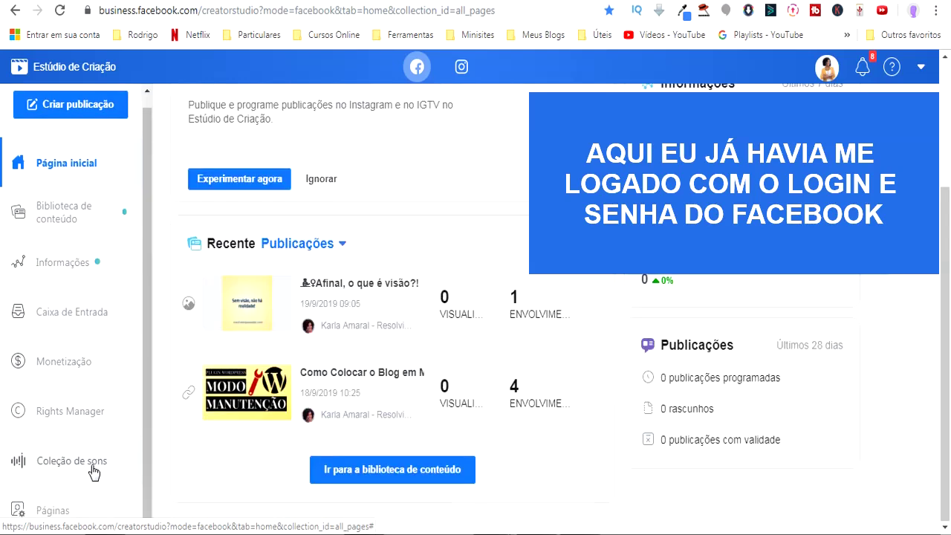
{"action": "scroll", "coordinate": [93, 468], "scroll_direction": "up", "scroll_amount": 1}
{"action": "scroll", "coordinate": [374, 484], "scroll_direction": "up", "scroll_amount": 2}
{"action": "scroll", "coordinate": [374, 483], "scroll_direction": "up", "scroll_amount": 1}
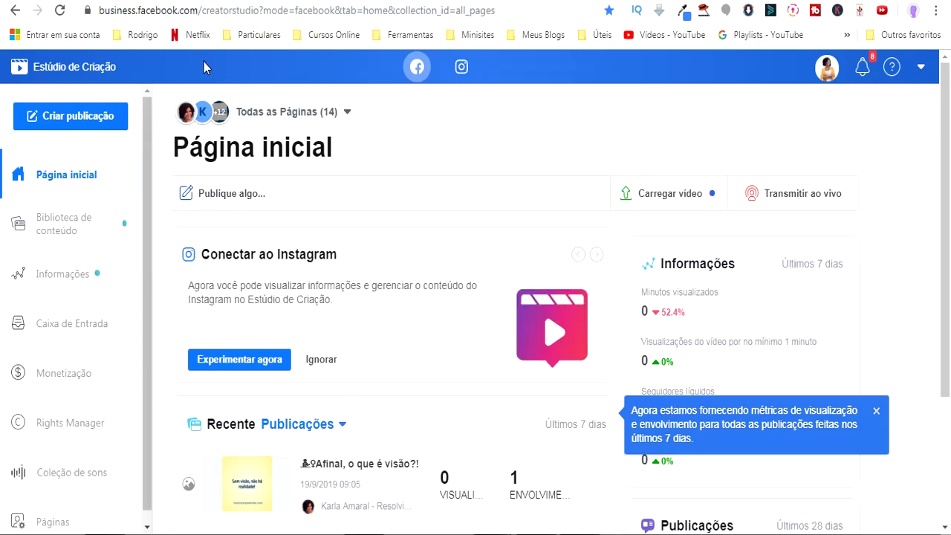
Step: Switch Creator Studio to Instagram and browse the published posts in Biblioteca de conteúdo
{"action": "left_click", "coordinate": [461, 69]}
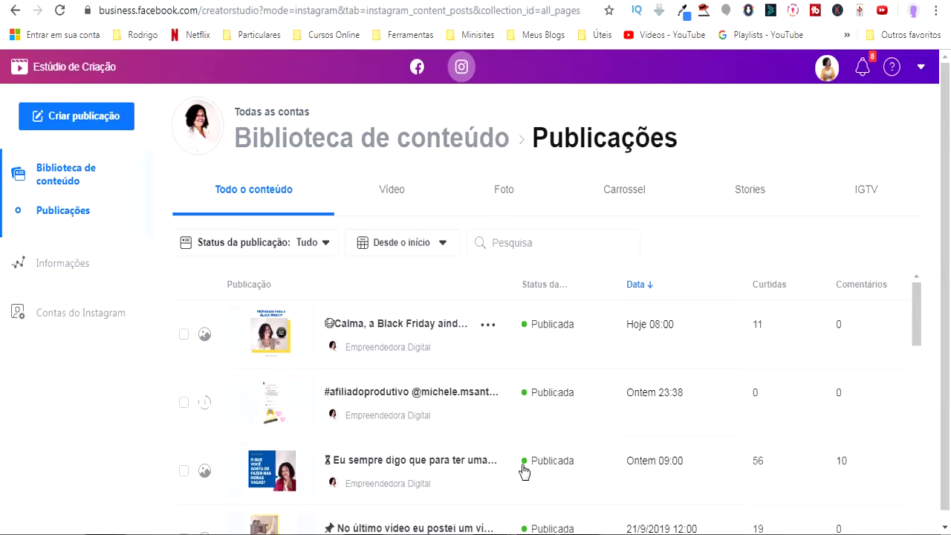
{"action": "scroll", "coordinate": [523, 460], "scroll_direction": "down", "scroll_amount": 4}
{"action": "scroll", "coordinate": [527, 466], "scroll_direction": "down", "scroll_amount": 6}
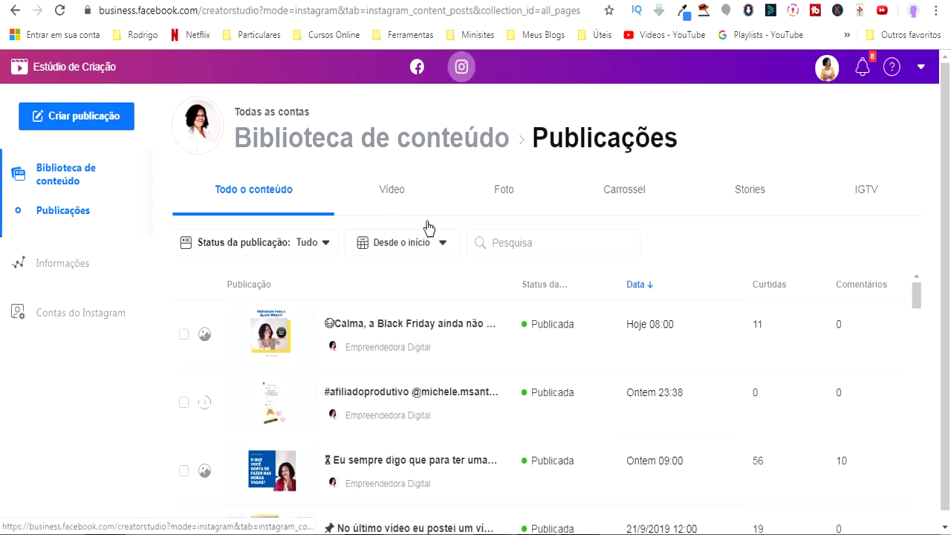
Step: Filter the Instagram library to Foto posts and check the status filter without changing it
{"action": "left_click", "coordinate": [393, 191]}
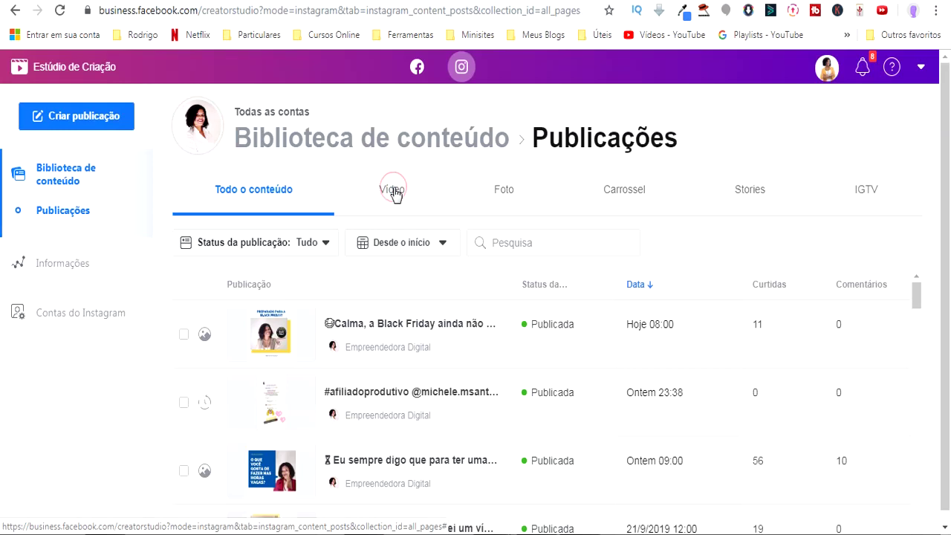
{"action": "left_click", "coordinate": [514, 199]}
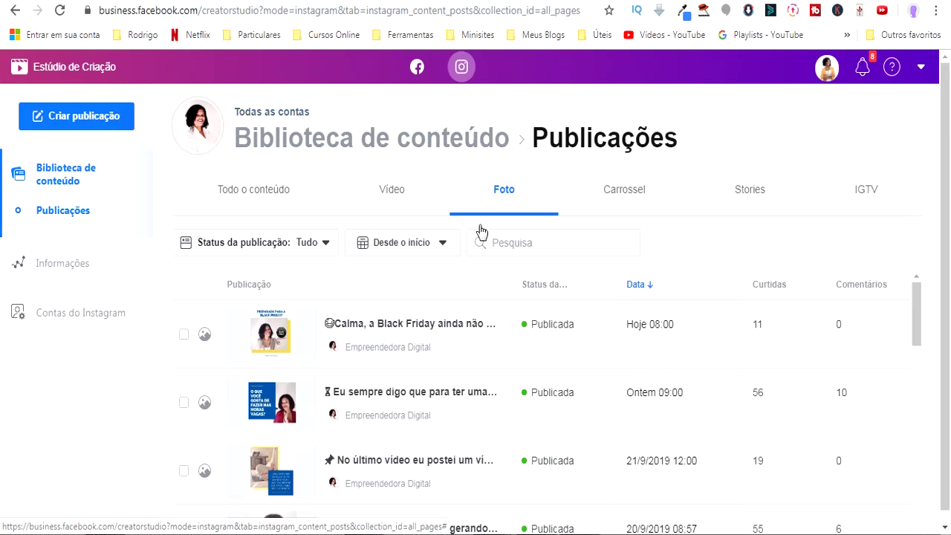
{"action": "left_click", "coordinate": [318, 239]}
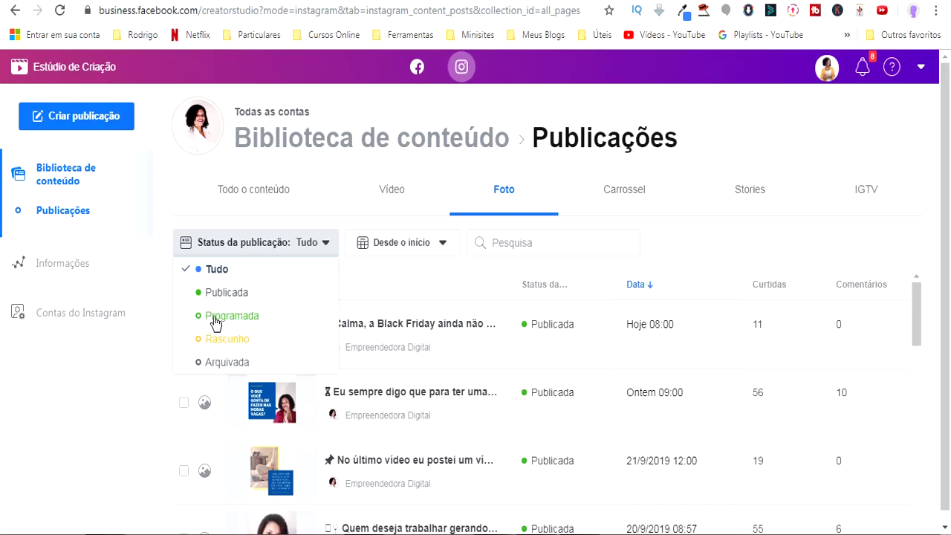
{"action": "left_click", "coordinate": [335, 223]}
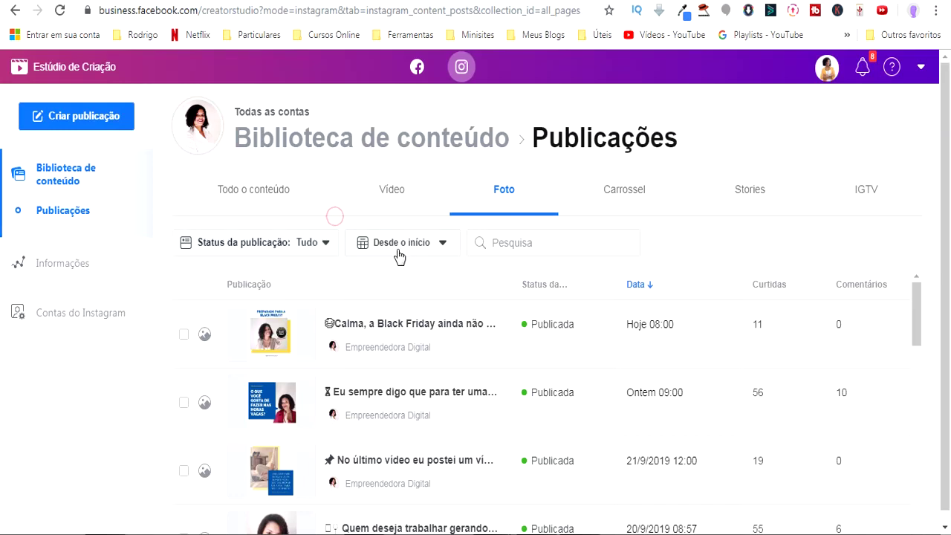
Step: Check the date range choices and search box, then go to Instagram insights
{"action": "left_click", "coordinate": [439, 244]}
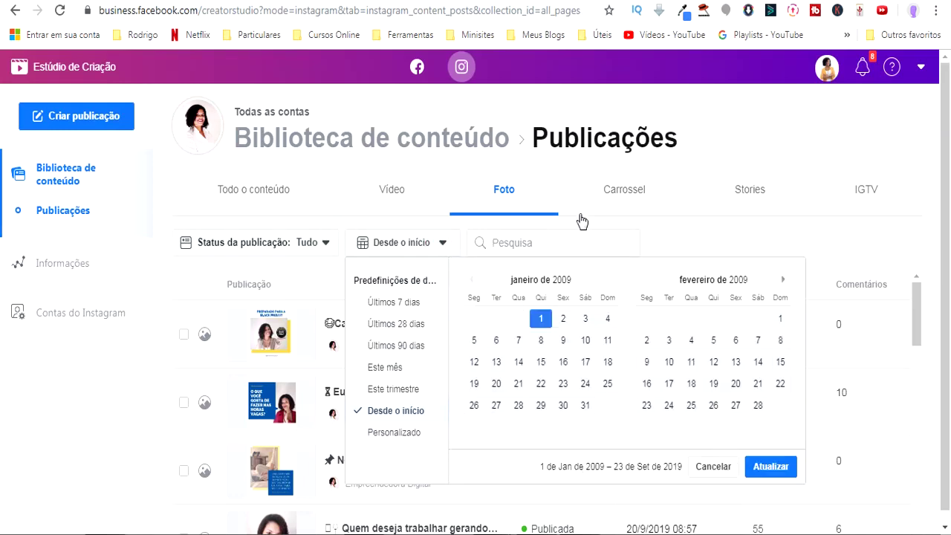
{"action": "left_click", "coordinate": [599, 227]}
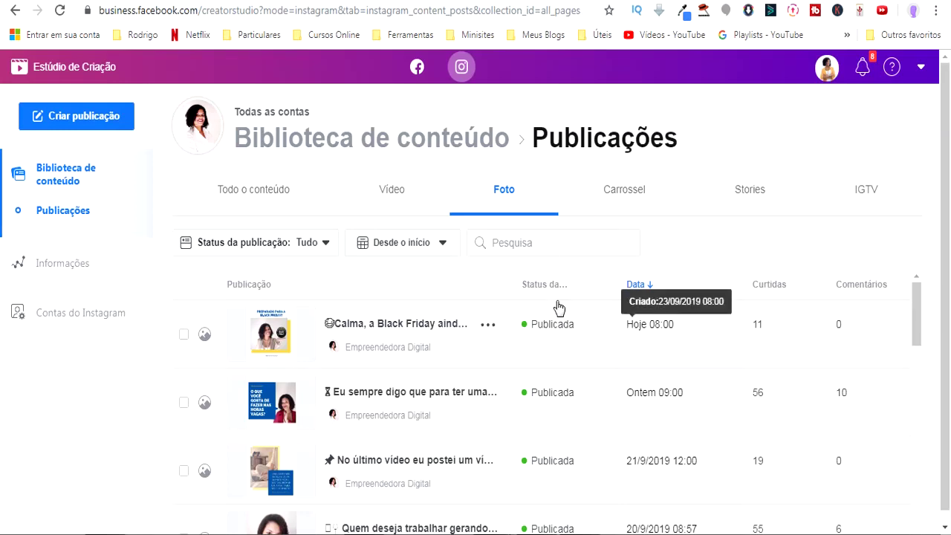
{"action": "left_click", "coordinate": [539, 245]}
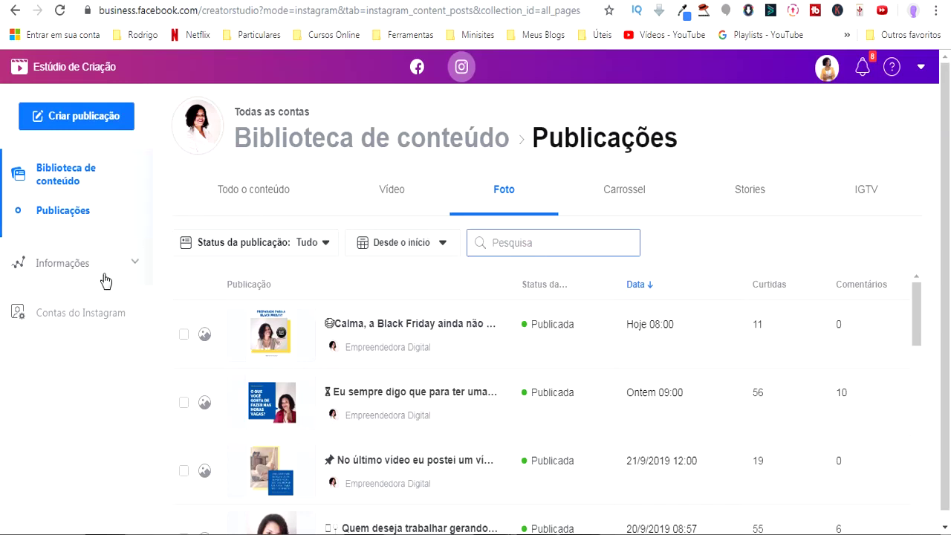
{"action": "left_click", "coordinate": [60, 267]}
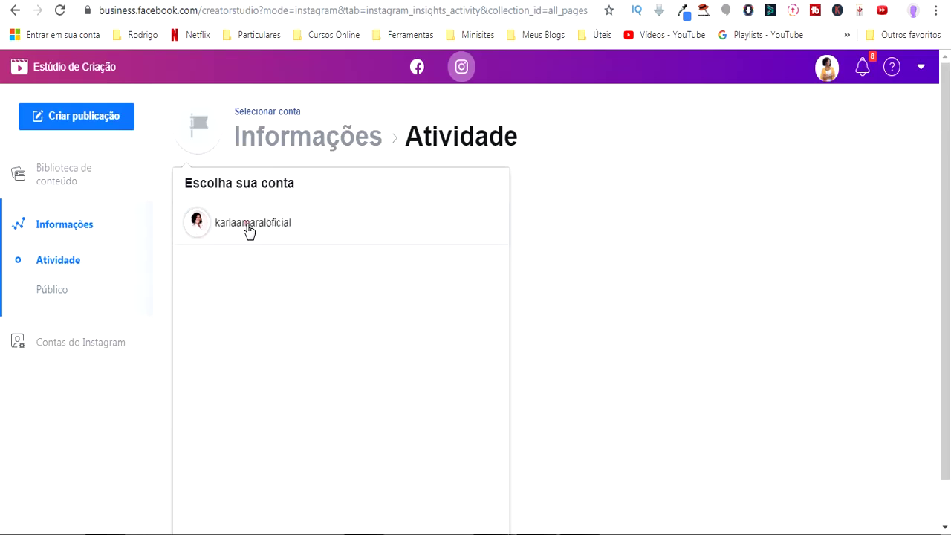
Step: Pick the account, view its Público insights, then list the connected Instagram accounts
{"action": "left_click", "coordinate": [249, 226]}
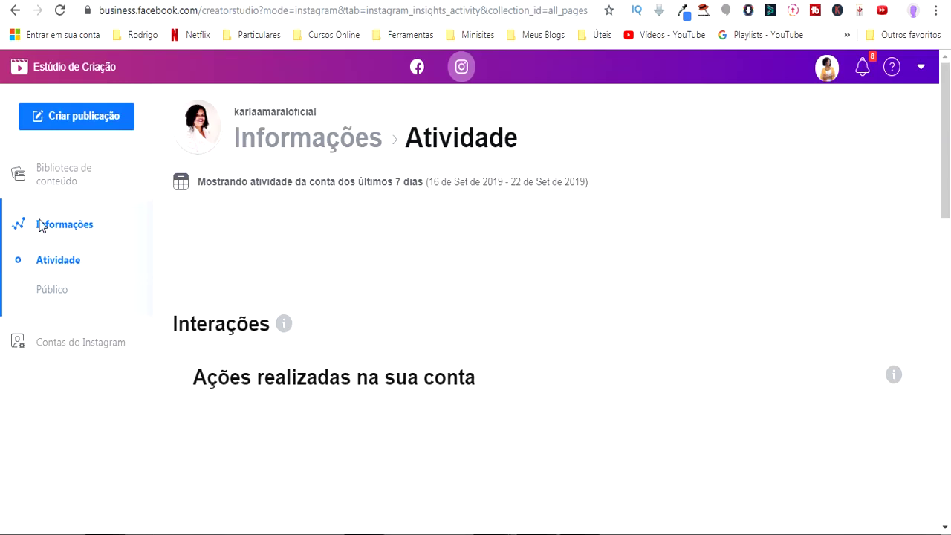
{"action": "left_click", "coordinate": [59, 294]}
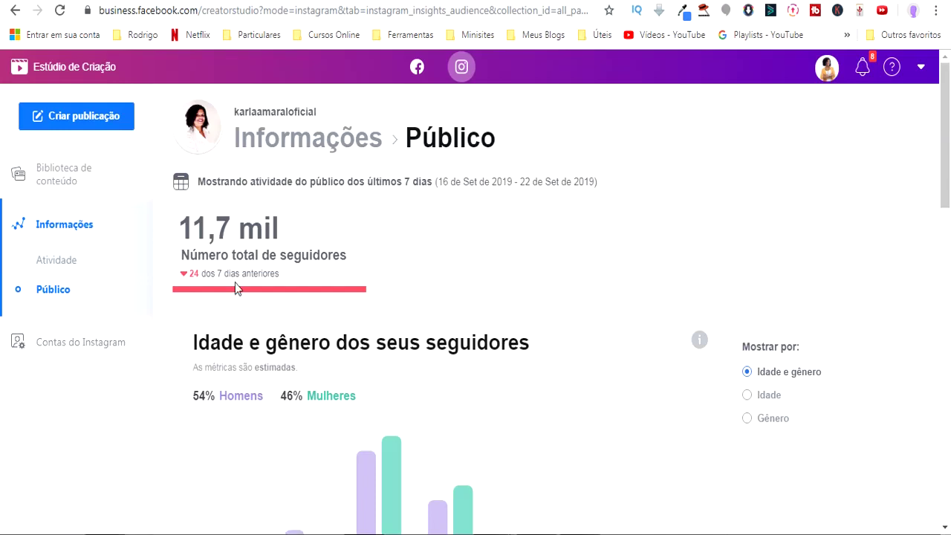
{"action": "left_click", "coordinate": [74, 346]}
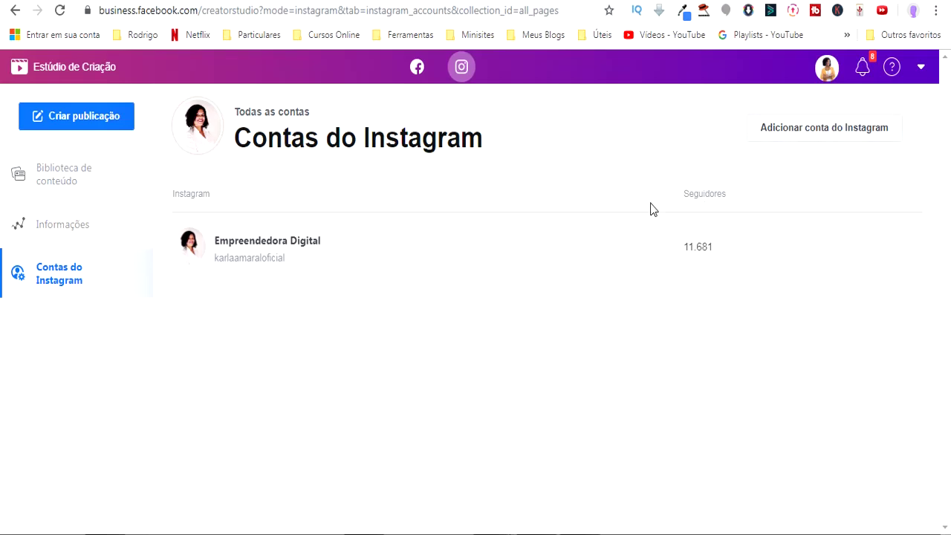
{"action": "left_click", "coordinate": [801, 142]}
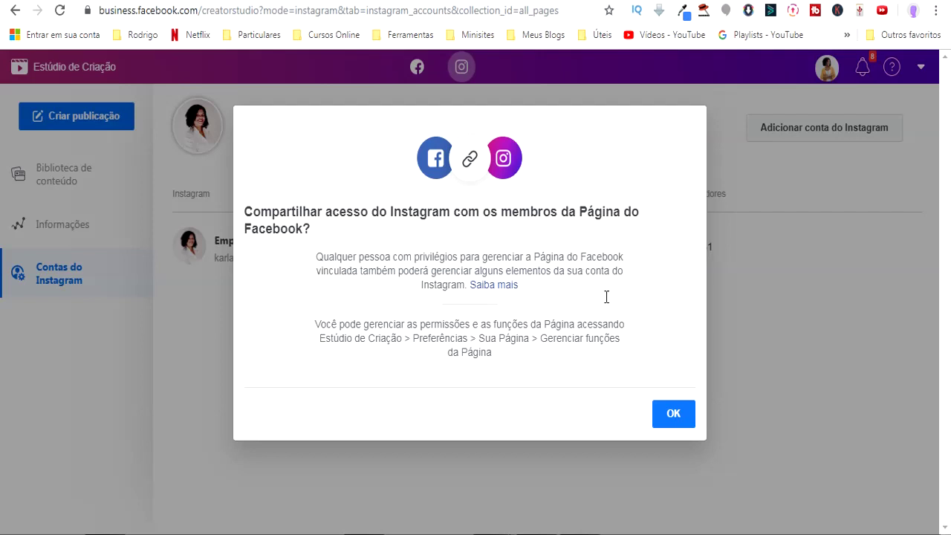
{"action": "left_click", "coordinate": [666, 413]}
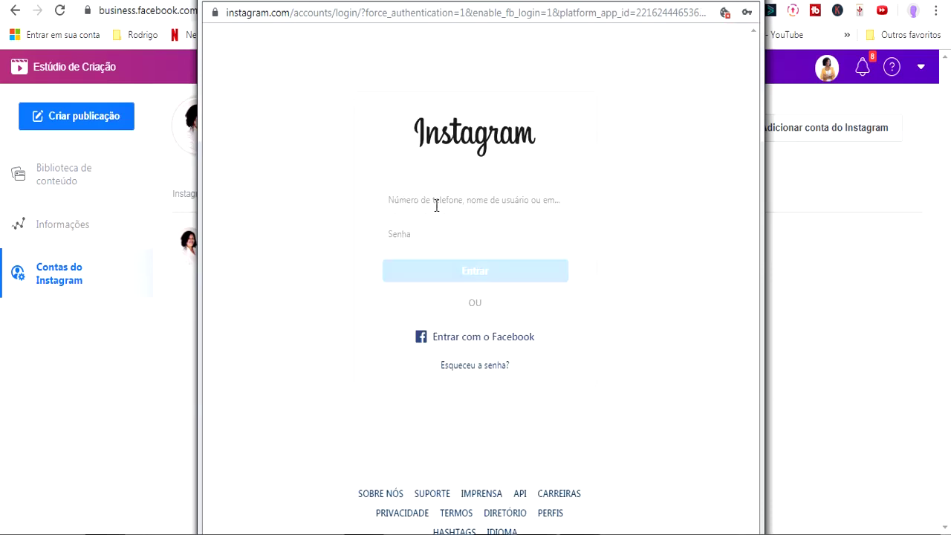
{"action": "left_click", "coordinate": [426, 201]}
{"action": "type", "text": "kar"}
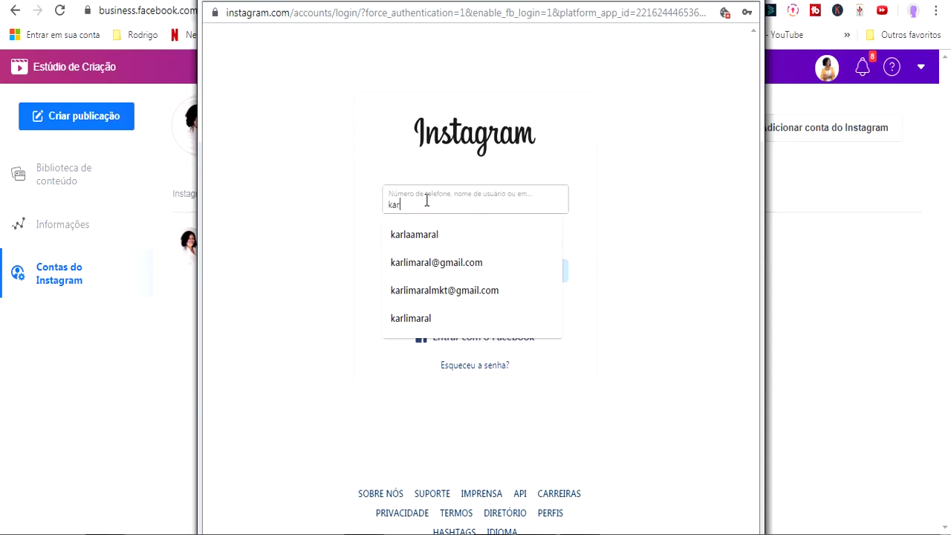
{"action": "type", "text": "la"}
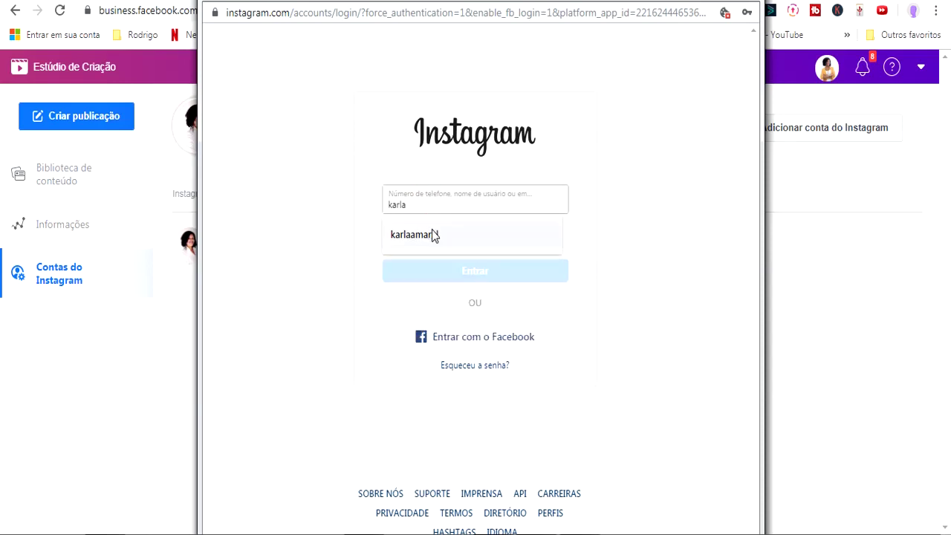
{"action": "left_click", "coordinate": [433, 234]}
{"action": "left_click", "coordinate": [454, 197]}
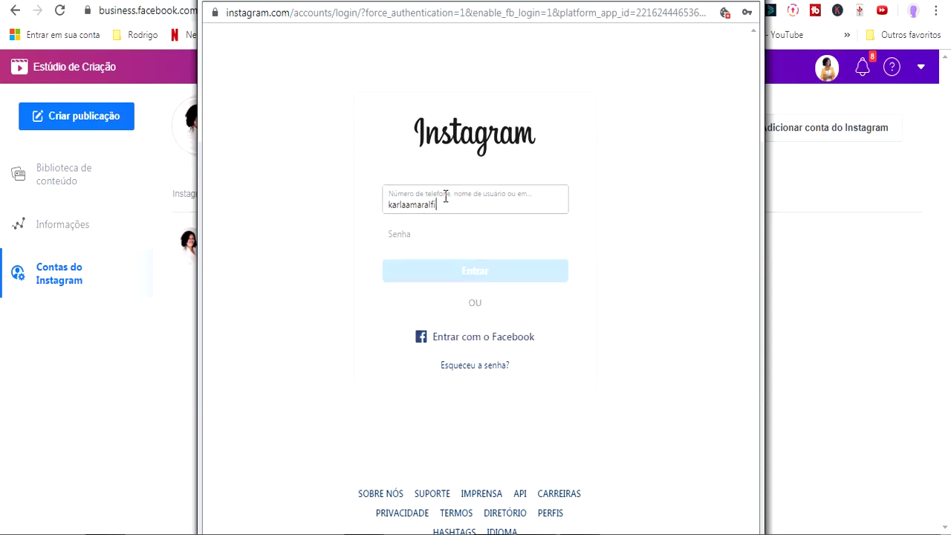
{"action": "key", "text": "BackSpace"}
{"action": "key", "text": "BackSpace"}
{"action": "key", "text": "BackSpace"}
{"action": "type", "text": "lof"}
{"action": "left_click", "coordinate": [432, 239]}
{"action": "left_click", "coordinate": [624, 239]}
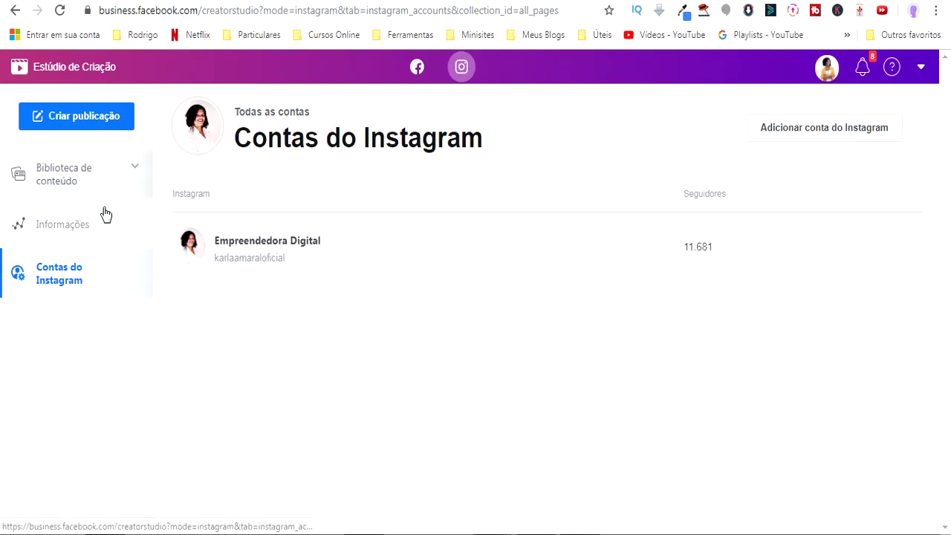
{"action": "left_click", "coordinate": [61, 177]}
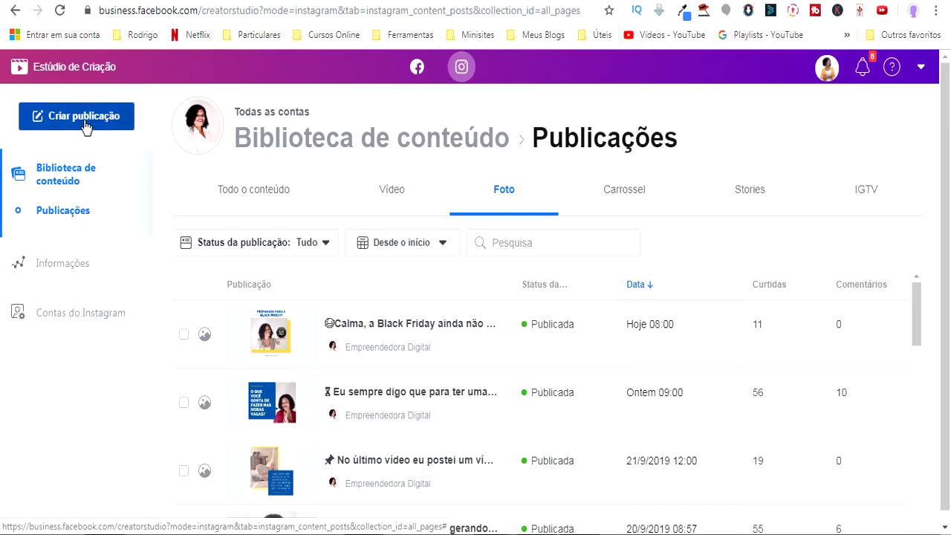
{"action": "left_click", "coordinate": [86, 124]}
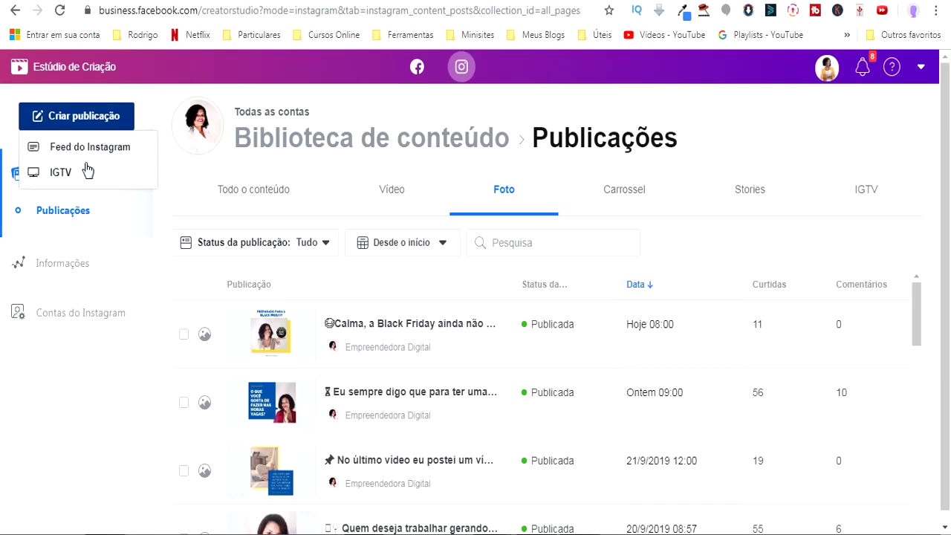
{"action": "left_click", "coordinate": [92, 148]}
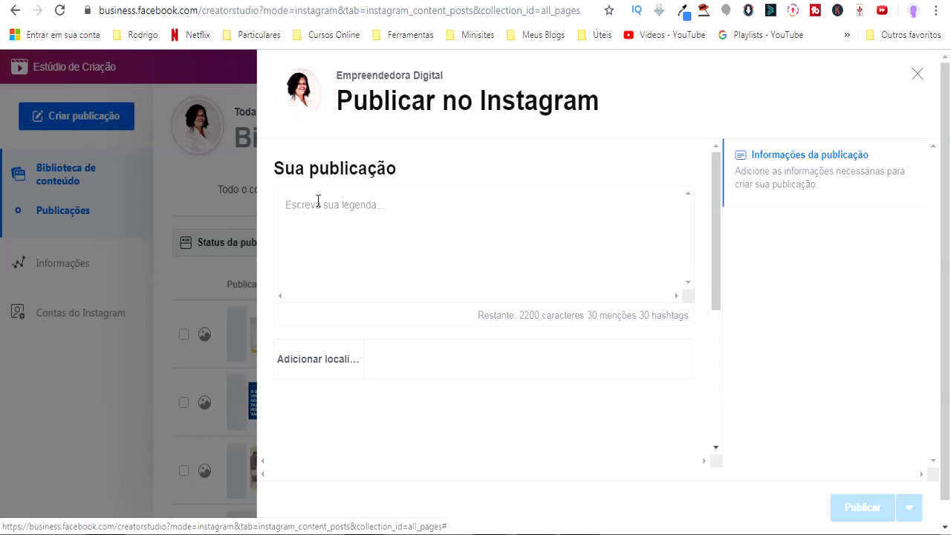
{"action": "left_click", "coordinate": [324, 217]}
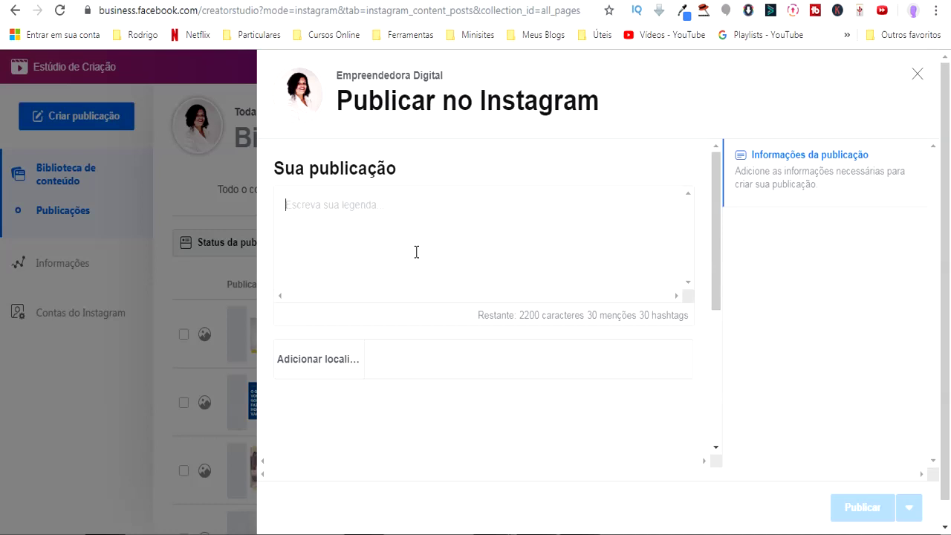
{"action": "left_click", "coordinate": [470, 362]}
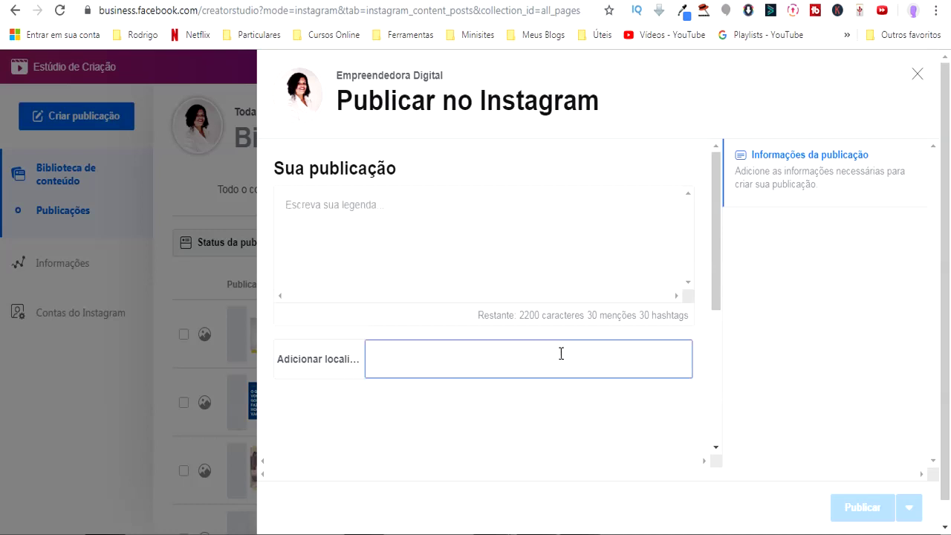
{"action": "left_click", "coordinate": [324, 203]}
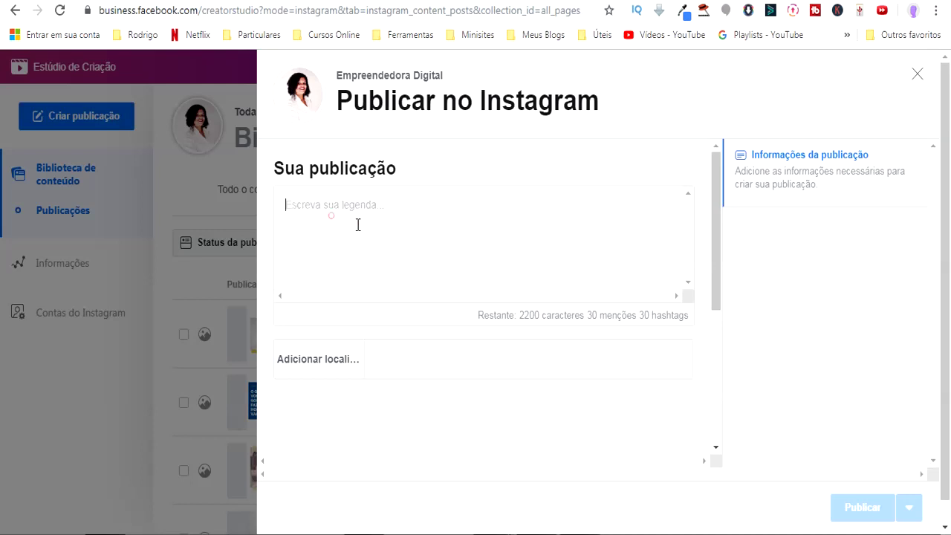
{"action": "left_click_drag", "start_coordinate": [582, 315], "coordinate": [694, 318]}
{"action": "left_click", "coordinate": [606, 312]}
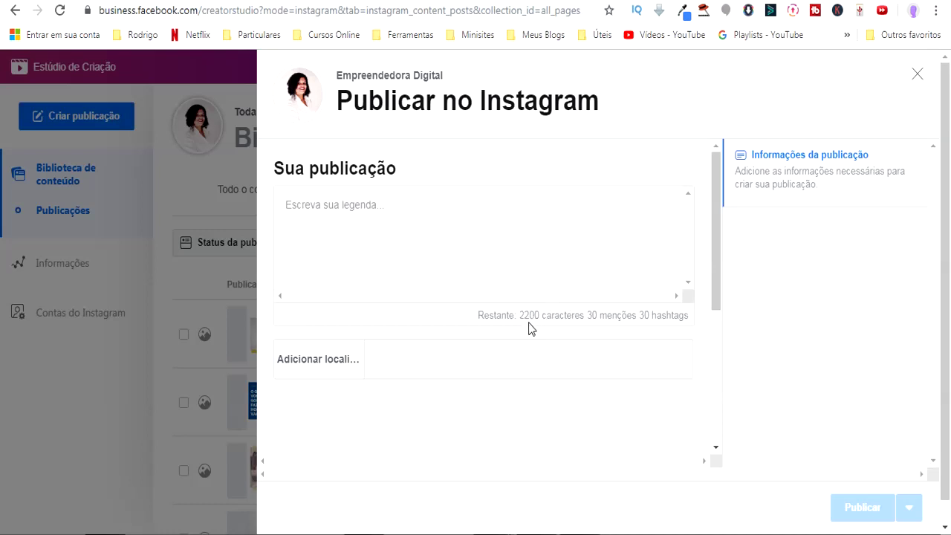
{"action": "left_click", "coordinate": [408, 220]}
{"action": "type", "text": "Olá, ainda não se inscreveu no canal, ap"}
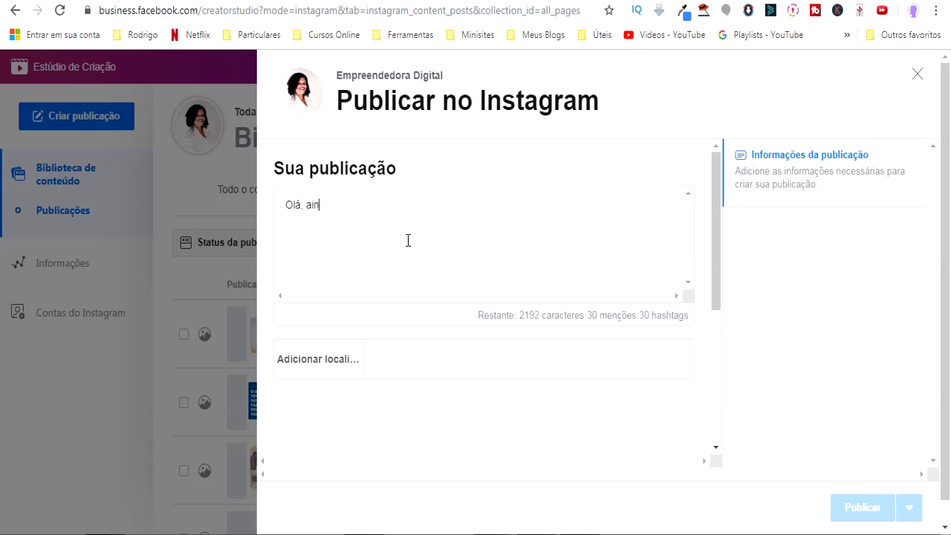
{"action": "key", "text": "BackSpace"}
{"action": "key", "text": "BackSpace"}
{"action": "key", "text": "BackSpace"}
{"action": "key", "text": "BackSpace"}
{"action": "type", "text": "° "}
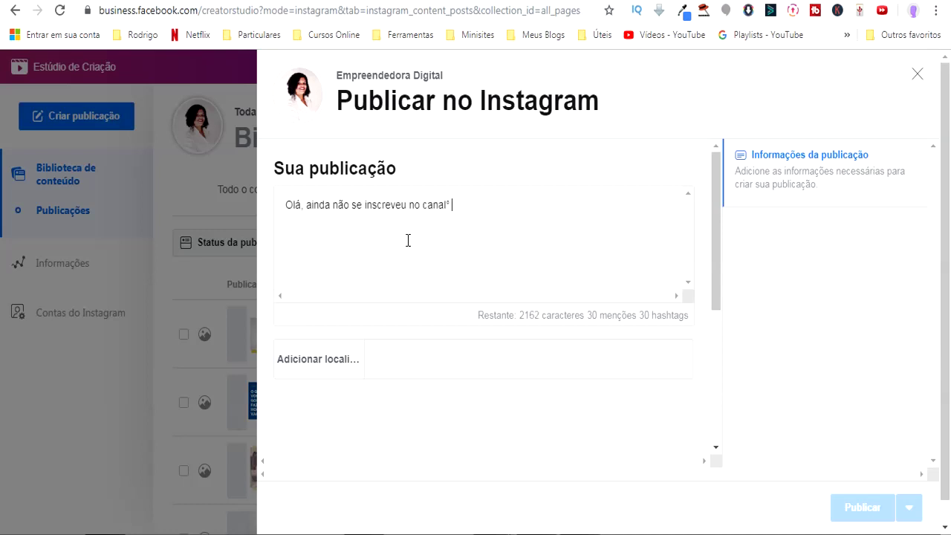
{"action": "type", "text": "Aproveite este momento!"}
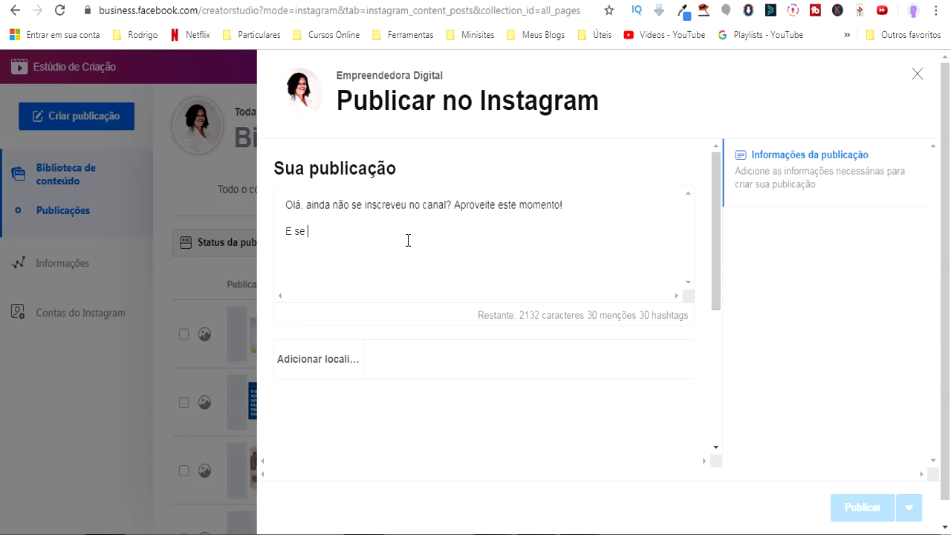
{"action": "type", "text": "E se já gostou do tema deste vídeo, deixe seu like bonitão!"}
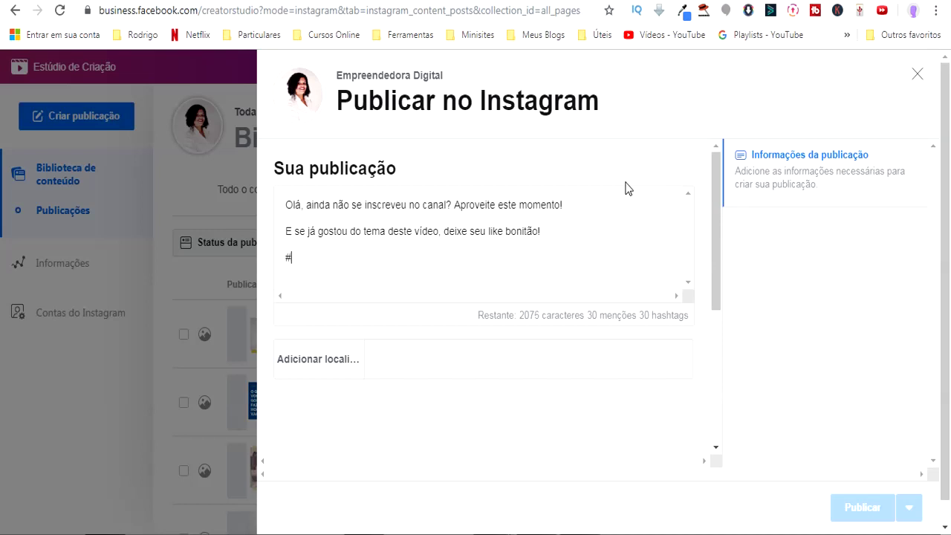
{"action": "type", "text": "digital #empreendedorismo #"}
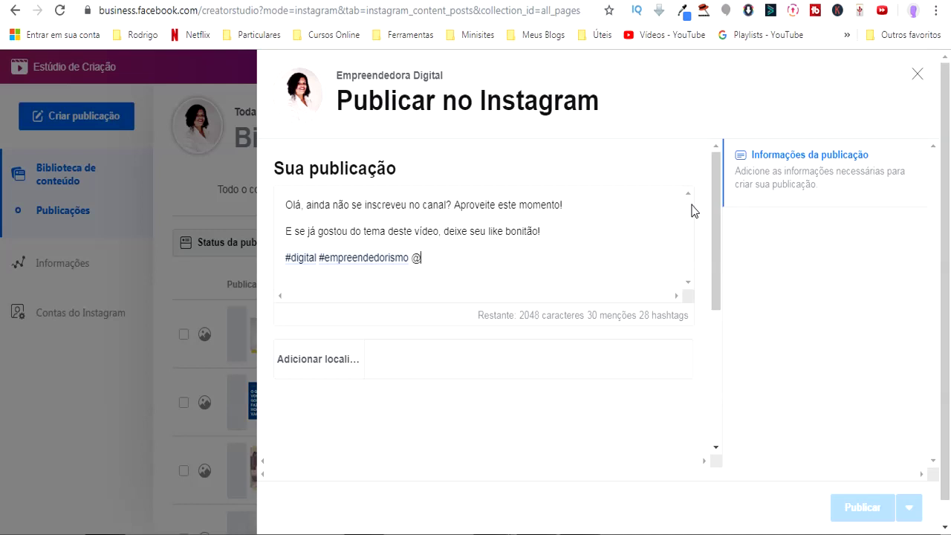
{"action": "key", "text": "BackSpace"}
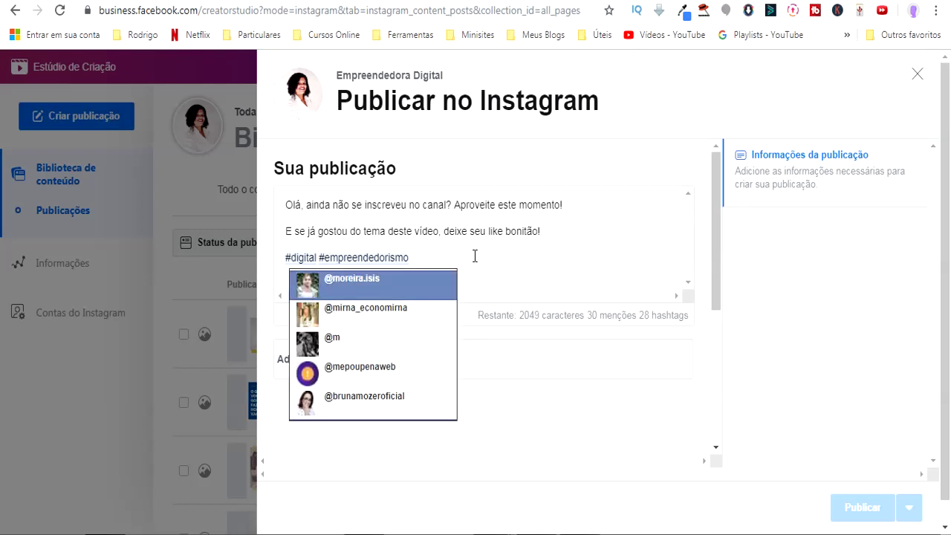
{"action": "type", "text": "@"}
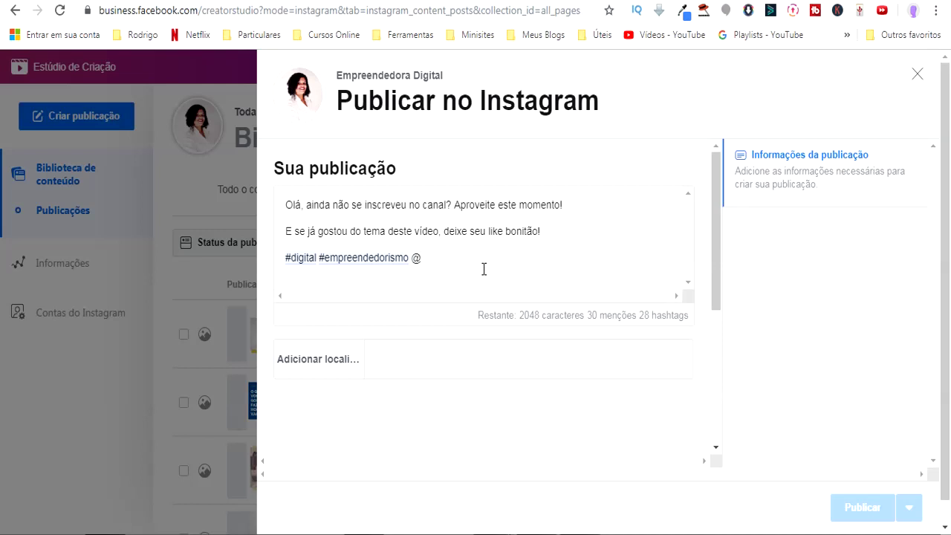
{"action": "type", "text": "eu.lu"}
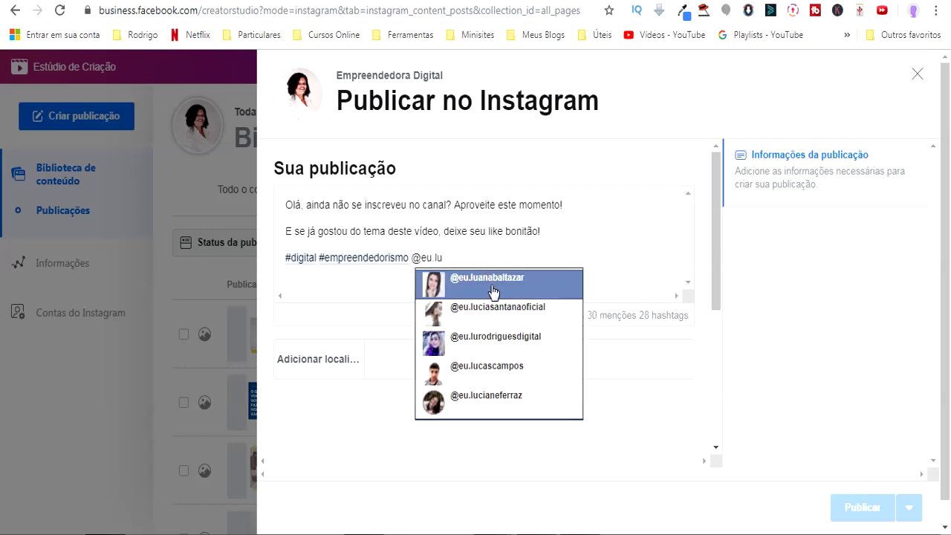
{"action": "left_click", "coordinate": [493, 291]}
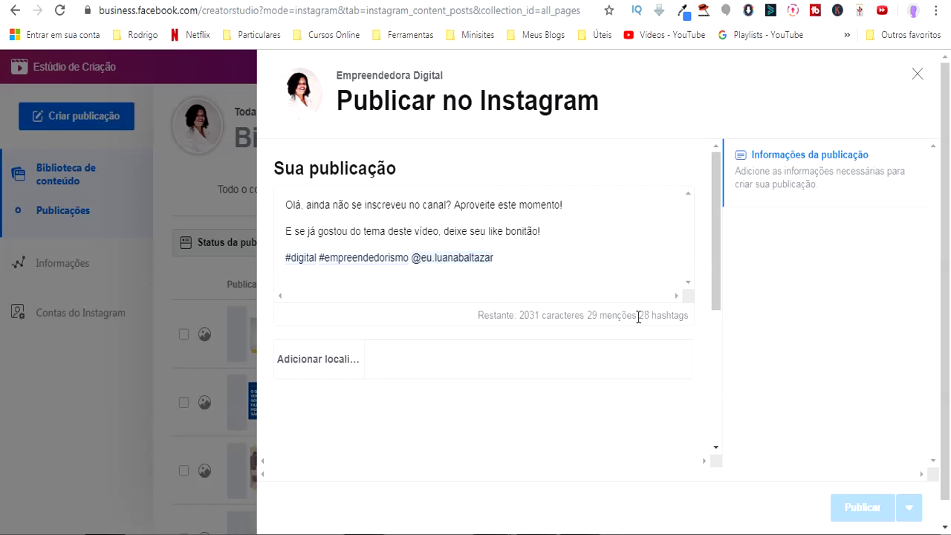
{"action": "triple_click", "coordinate": [534, 263]}
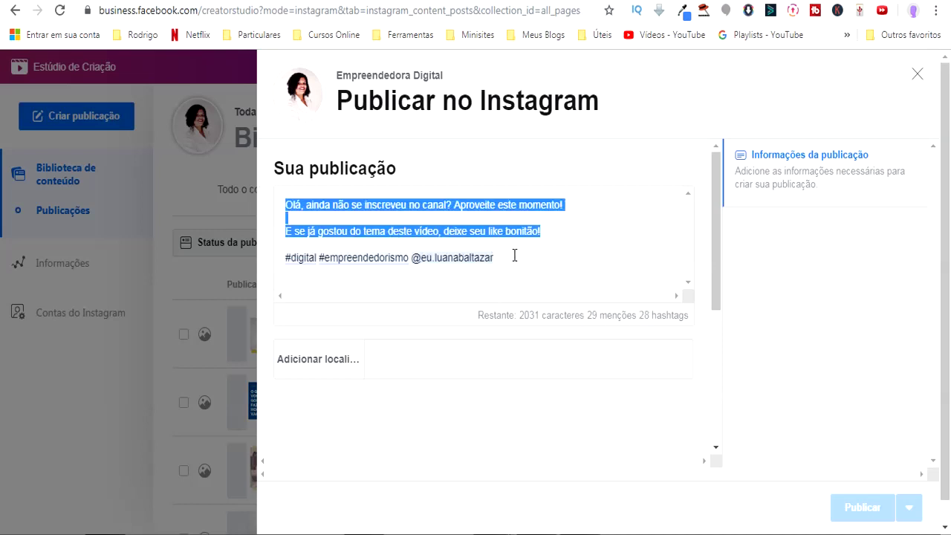
{"action": "double_click", "coordinate": [513, 255]}
{"action": "key", "text": "ctrl+a"}
{"action": "key", "text": "BackSpace"}
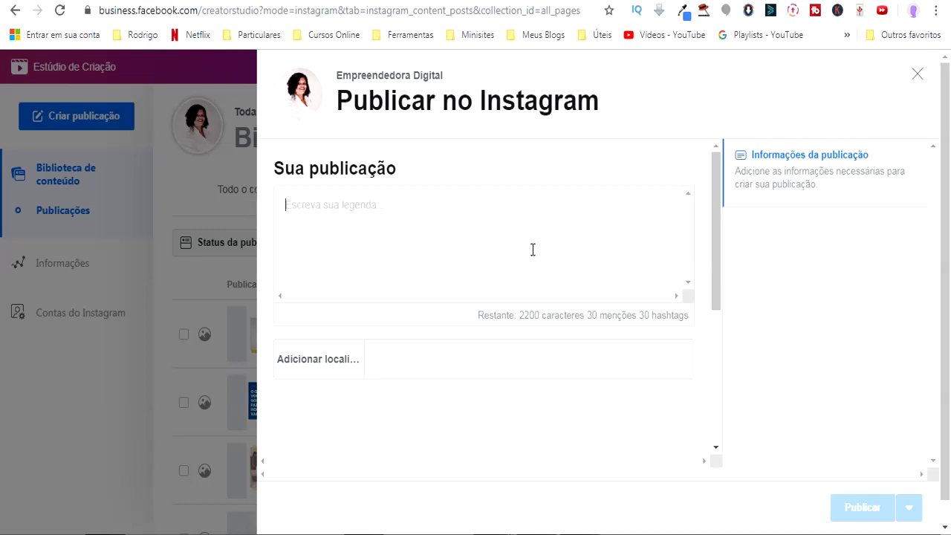
{"action": "type", "text": "asdfasdfasdf"}
Step: Add content to the post using Do carregamento de arquivos
{"action": "scroll", "coordinate": [654, 327], "scroll_direction": "down", "scroll_amount": 2}
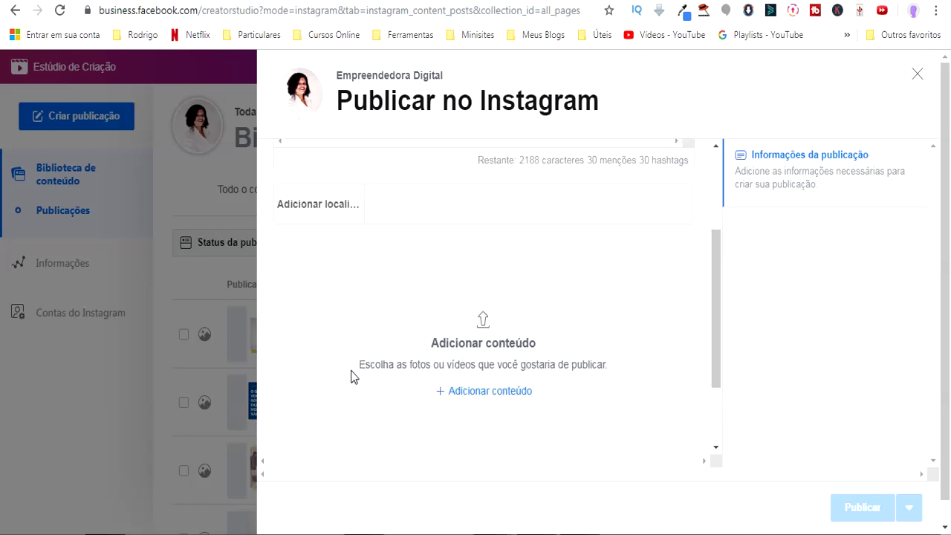
{"action": "left_click", "coordinate": [522, 401]}
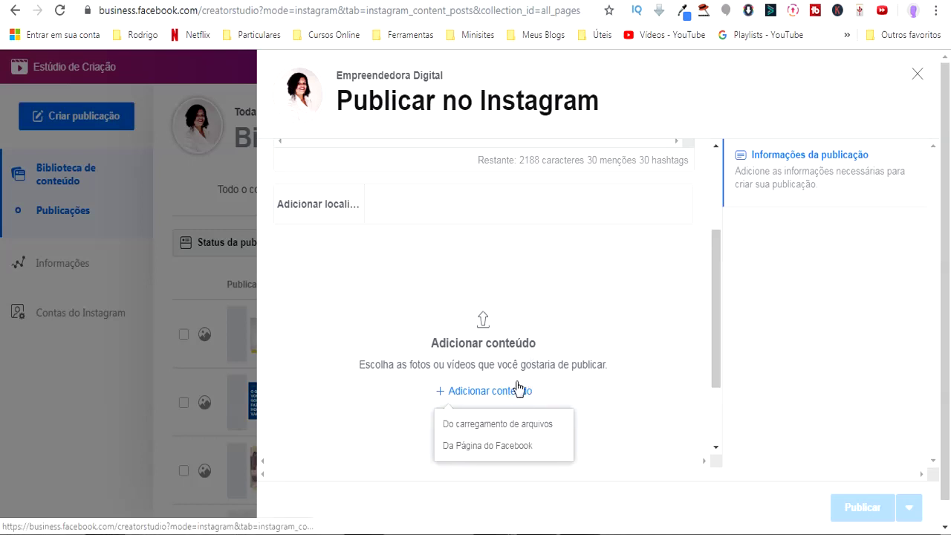
{"action": "left_click", "coordinate": [528, 425]}
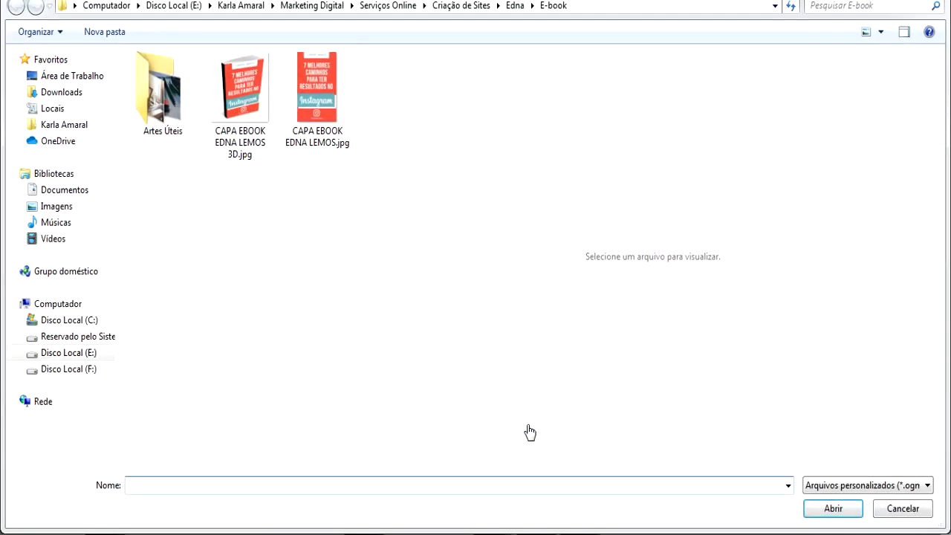
Step: Open P_20190621_170514.jpg from Marketing Digital > Imagem > Fotos Novas for upload
{"action": "left_click", "coordinate": [162, 104]}
{"action": "left_click", "coordinate": [313, 6]}
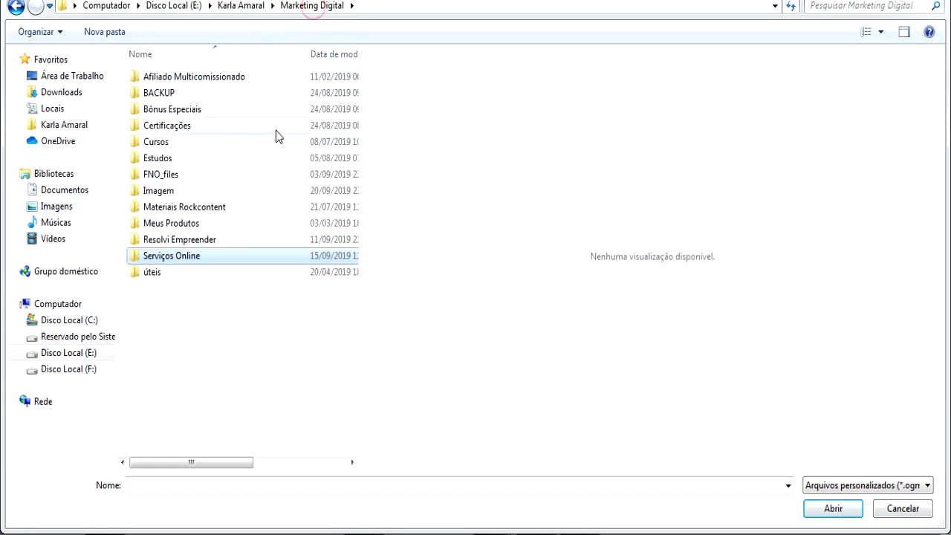
{"action": "double_click", "coordinate": [171, 190]}
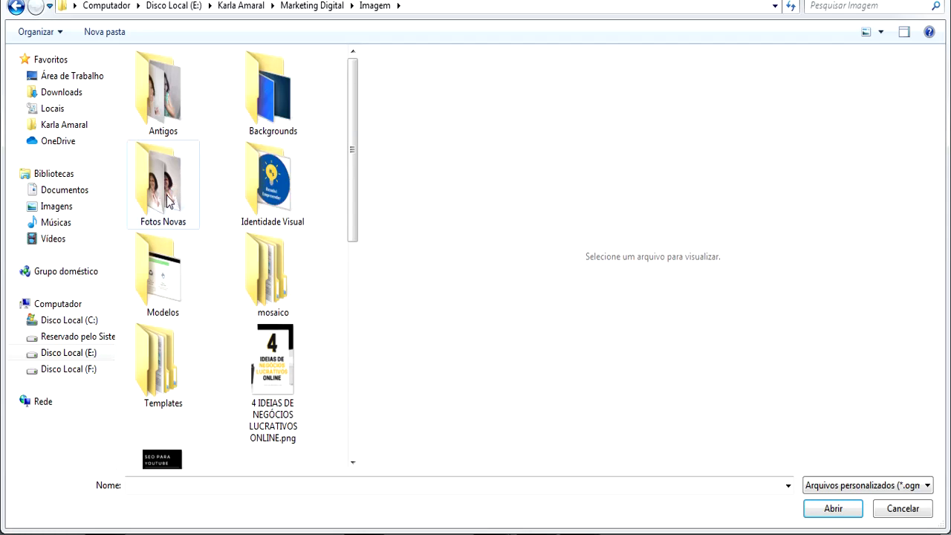
{"action": "double_click", "coordinate": [171, 195]}
{"action": "left_click", "coordinate": [181, 202]}
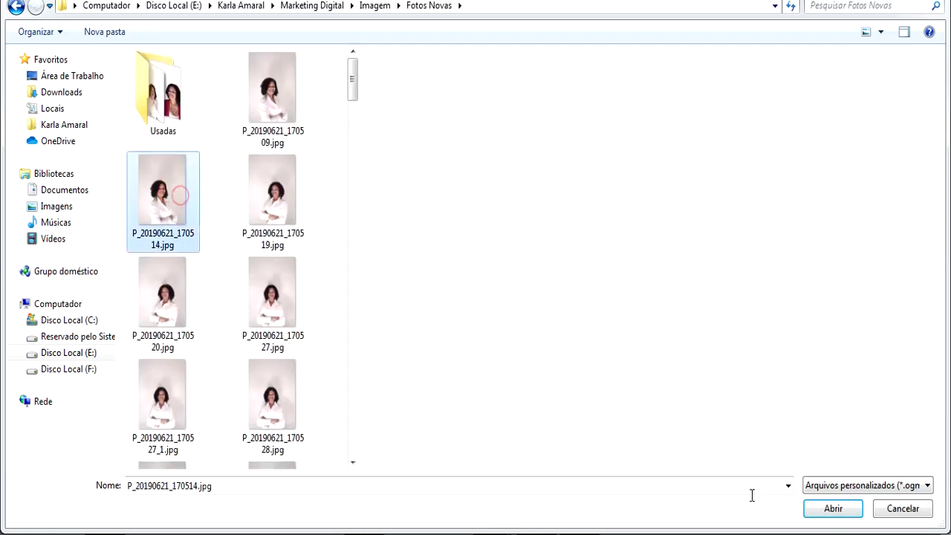
{"action": "left_click", "coordinate": [834, 510]}
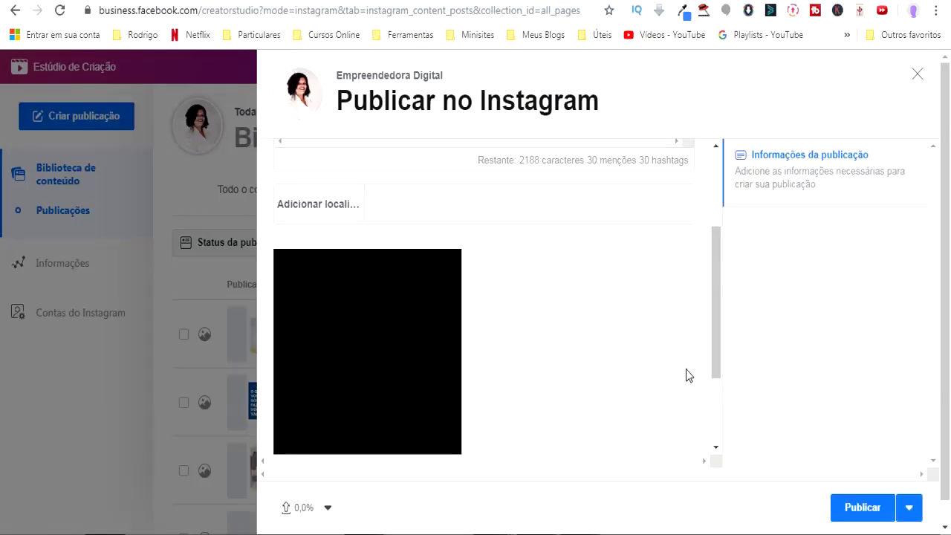
Step: Wait for the photo upload to reach 100% and view its preview
{"action": "scroll", "coordinate": [590, 418], "scroll_direction": "up", "scroll_amount": 3}
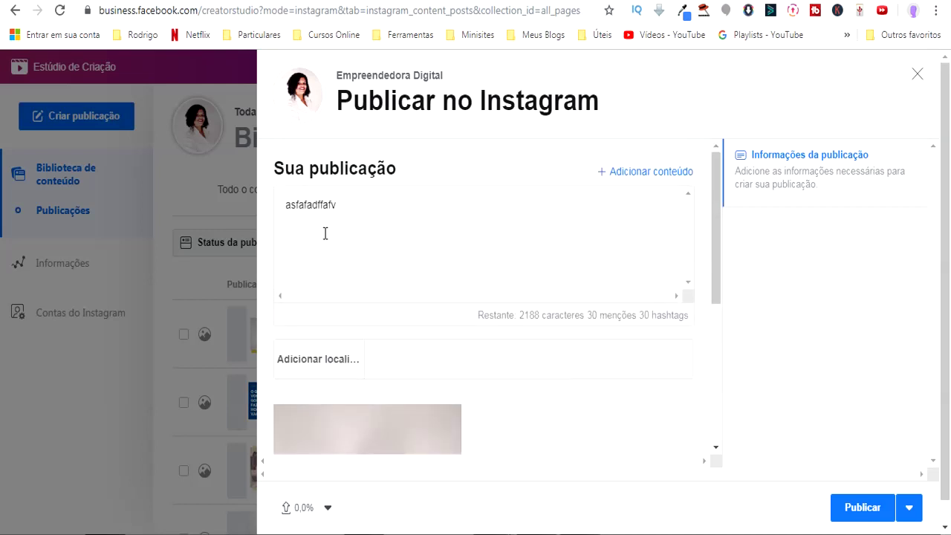
{"action": "scroll", "coordinate": [516, 357], "scroll_direction": "down", "scroll_amount": 4}
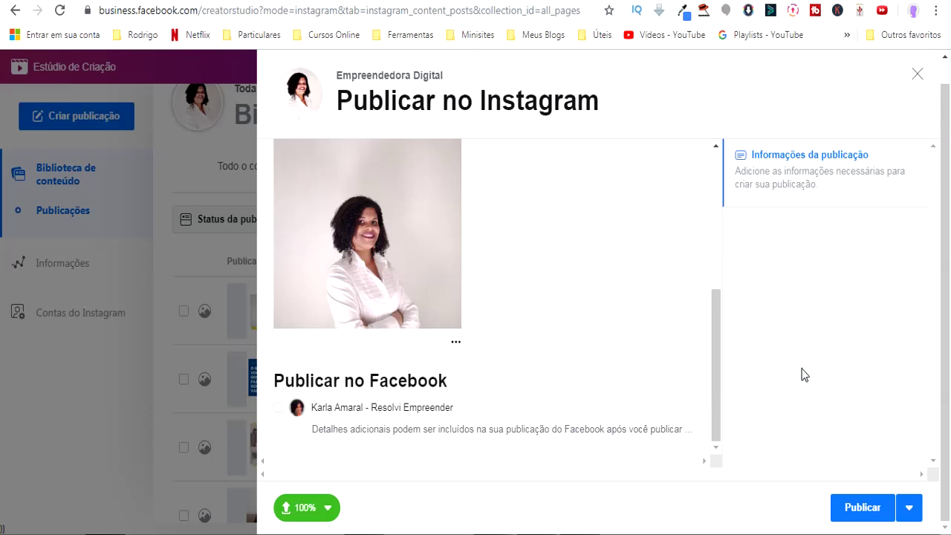
Step: Switch publishing to Programação, set 26/9/2019 at 08:00, and schedule the post
{"action": "left_click", "coordinate": [910, 508]}
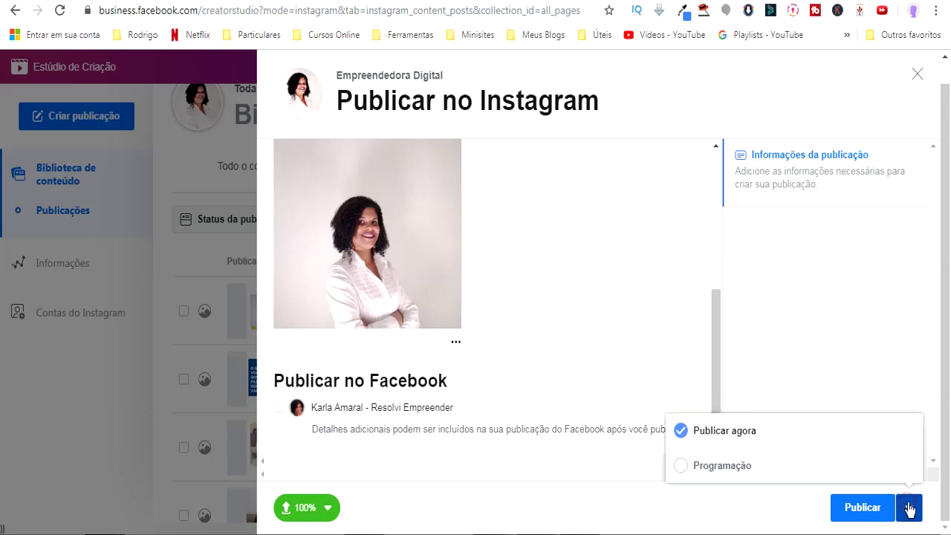
{"action": "left_click", "coordinate": [718, 465]}
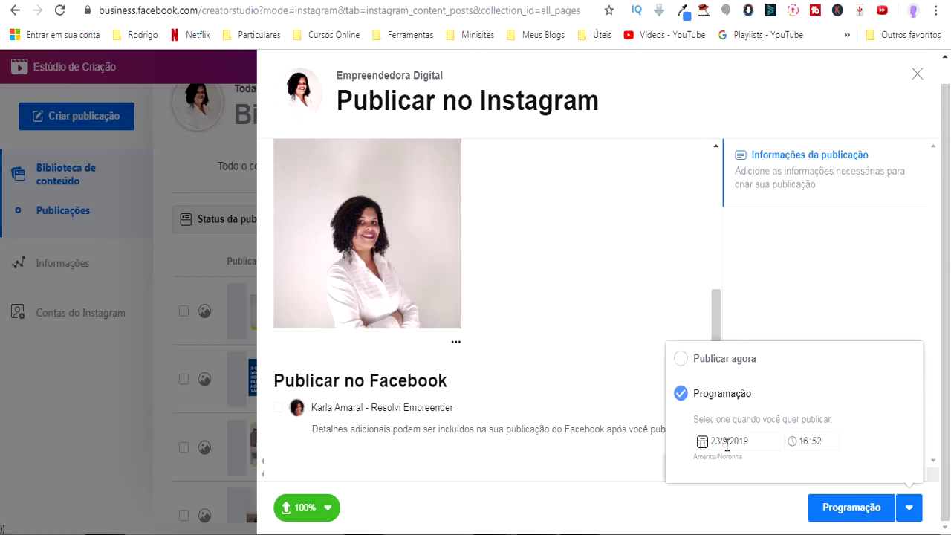
{"action": "left_click", "coordinate": [727, 444]}
{"action": "left_click", "coordinate": [790, 394]}
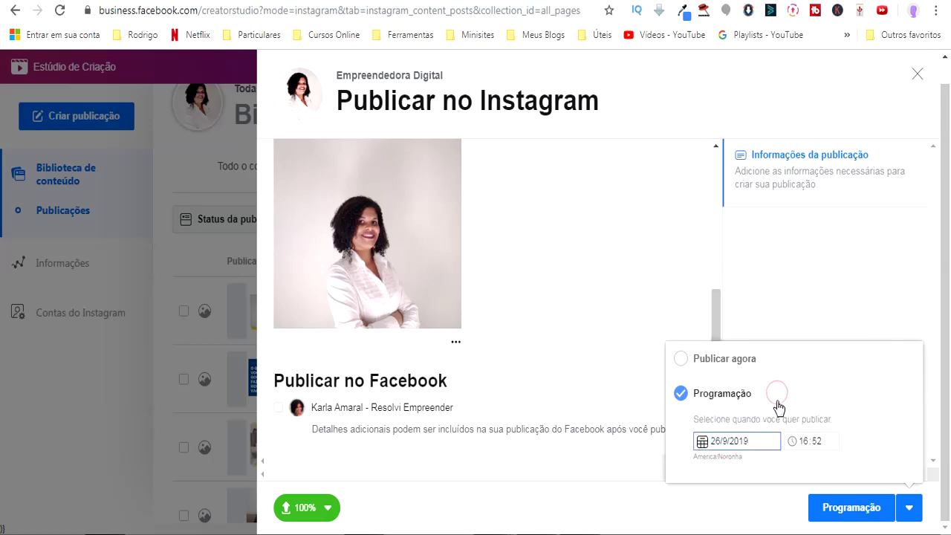
{"action": "left_click", "coordinate": [803, 441]}
{"action": "left_click", "coordinate": [803, 441]}
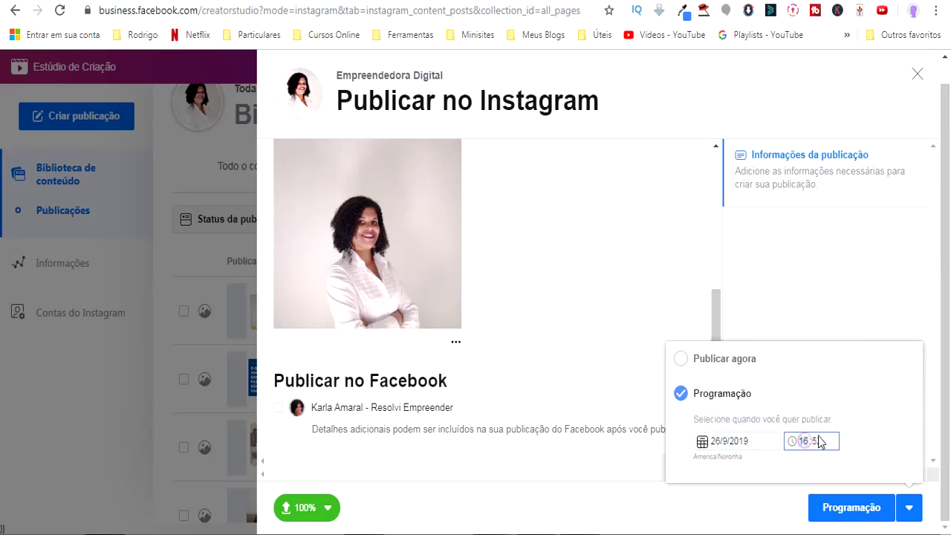
{"action": "type", "text": "08"}
{"action": "left_click", "coordinate": [817, 443]}
{"action": "type", "text": "00"}
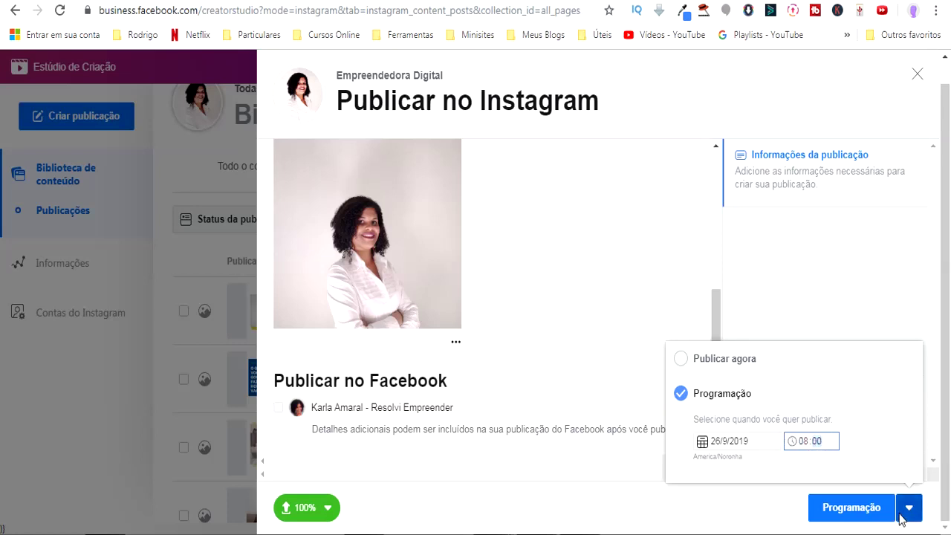
{"action": "left_click", "coordinate": [858, 511]}
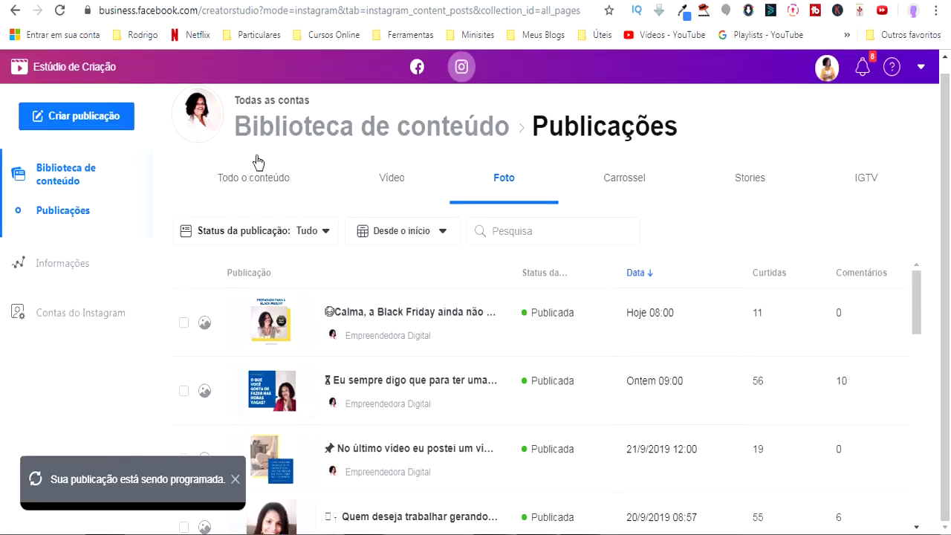
Step: Filter the photo list by status Programada to show the 26/9/2019 08:00 post
{"action": "left_click", "coordinate": [326, 231]}
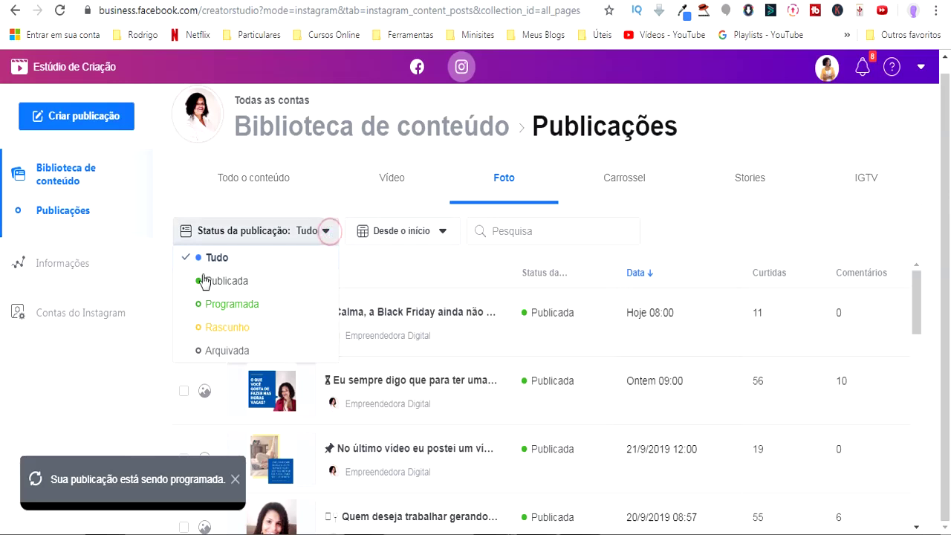
{"action": "left_click", "coordinate": [219, 304]}
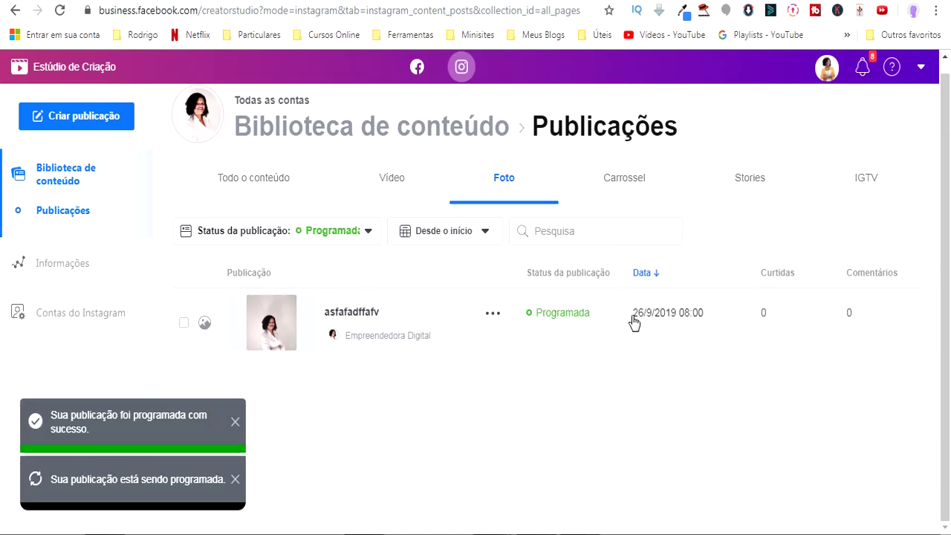
{"action": "mouse_move", "coordinate": [688, 319]}
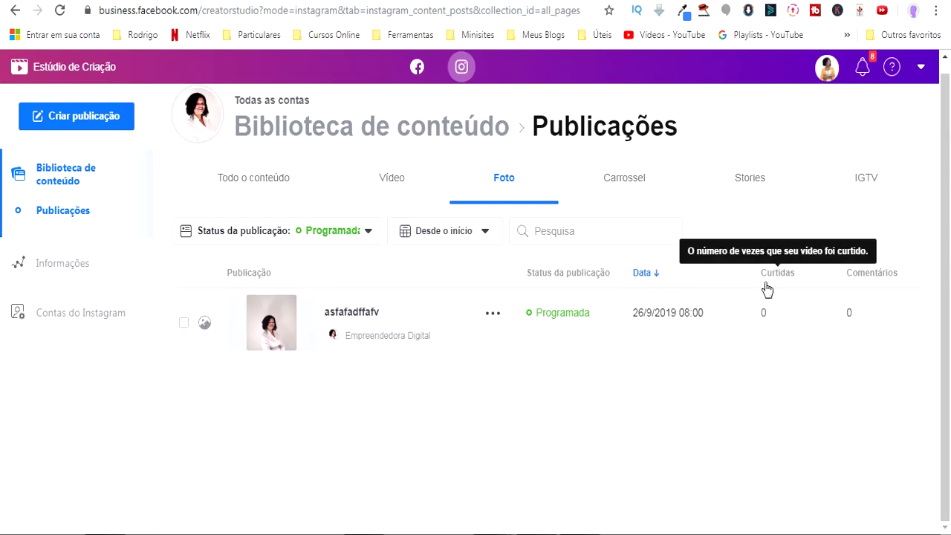
Step: Tick the checkbox of the scheduled asfafadffafv post
{"action": "left_click", "coordinate": [184, 322]}
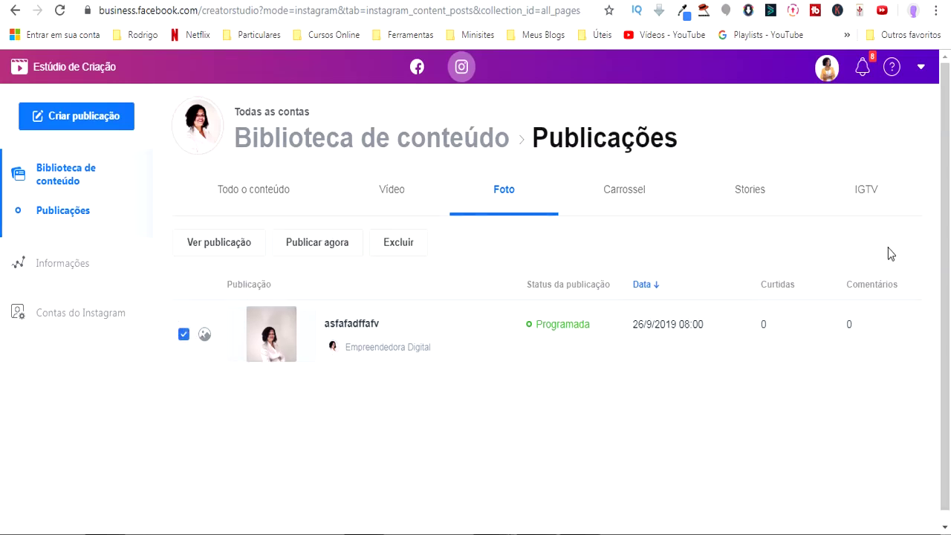
{"action": "left_click", "coordinate": [184, 335]}
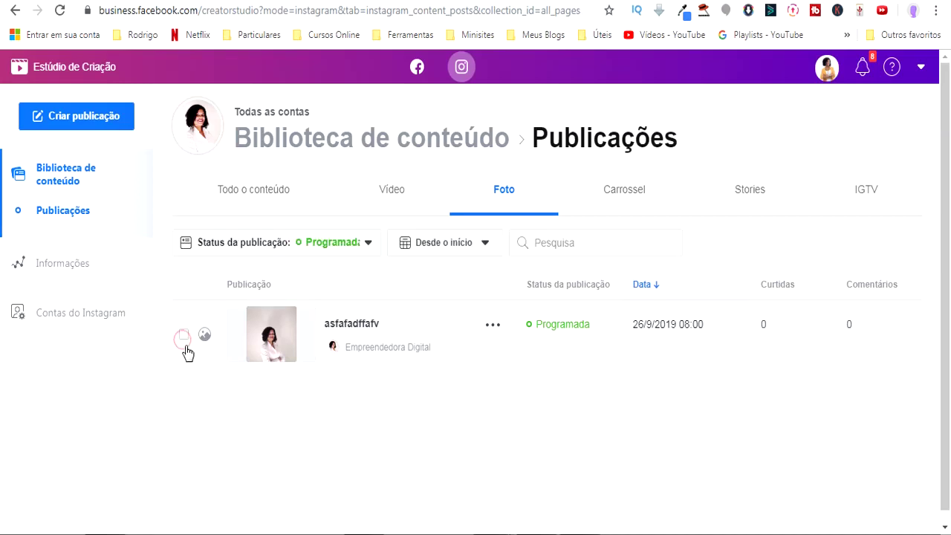
{"action": "left_click", "coordinate": [184, 335]}
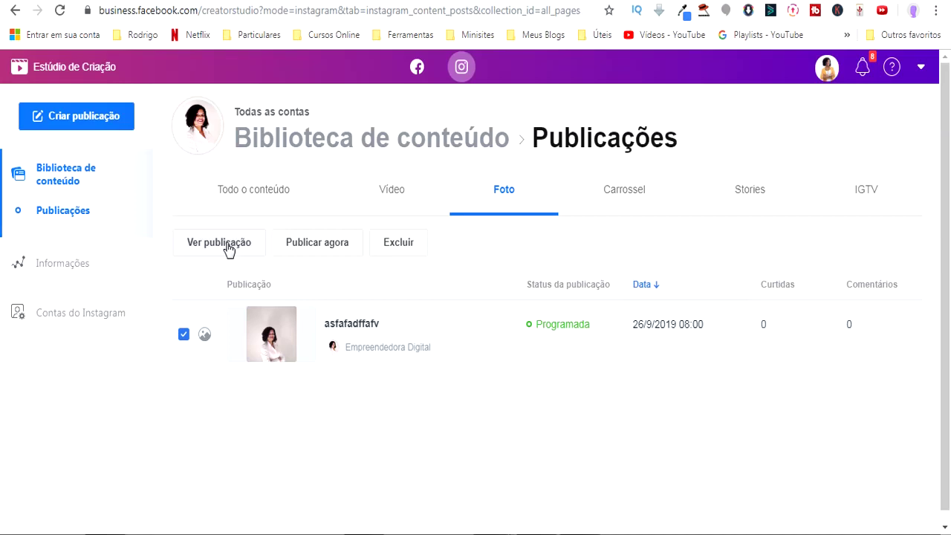
Step: Open the scheduled post's "..." options menu
{"action": "mouse_move", "coordinate": [483, 335]}
{"action": "left_click", "coordinate": [492, 325]}
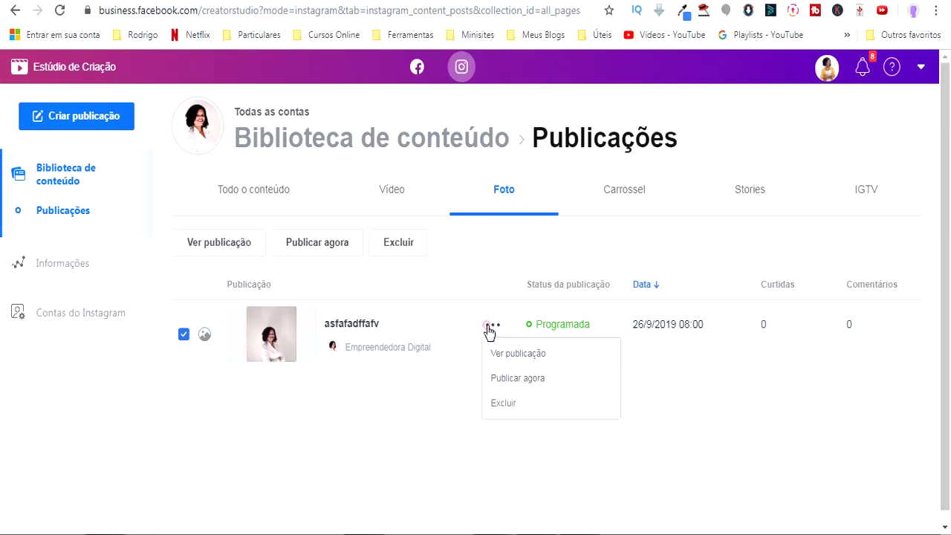
{"action": "left_click", "coordinate": [493, 428]}
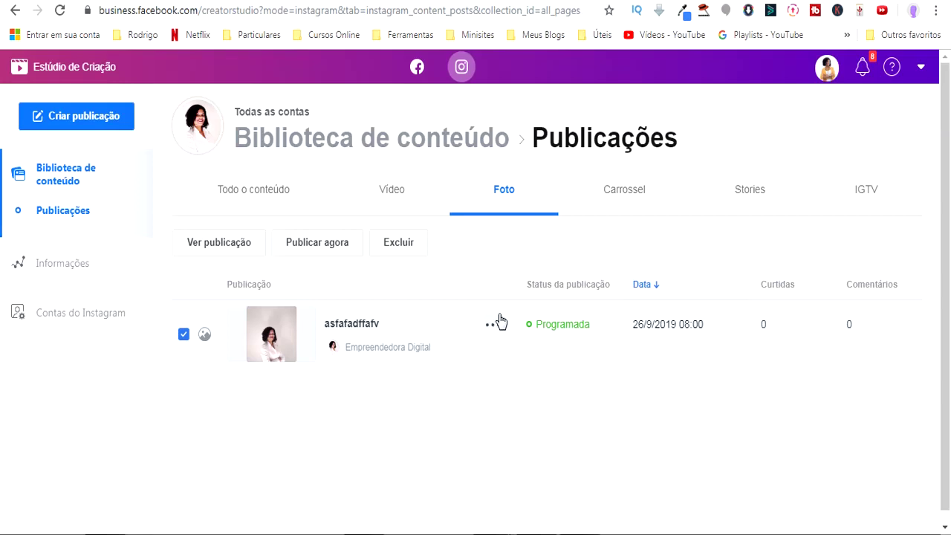
{"action": "left_click", "coordinate": [500, 331]}
{"action": "left_click", "coordinate": [504, 354]}
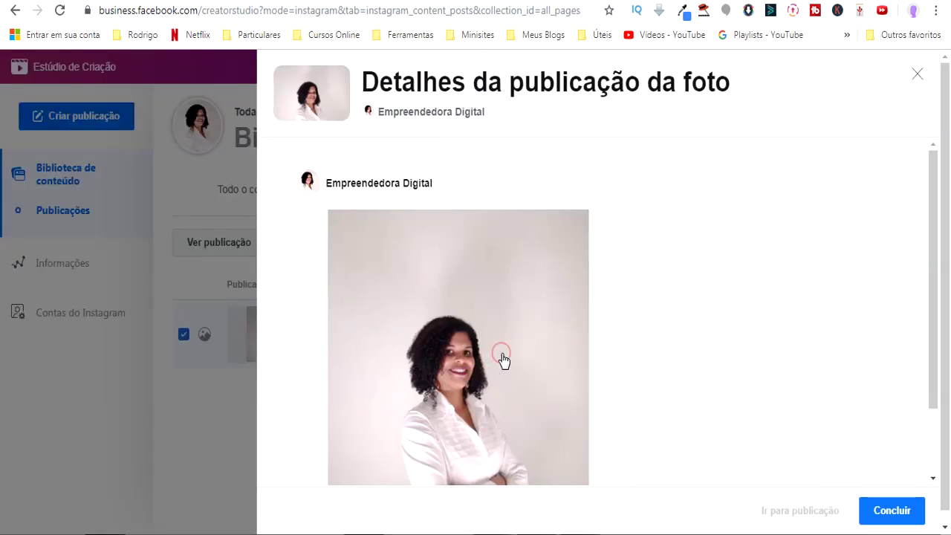
{"action": "scroll", "coordinate": [517, 401], "scroll_direction": "down", "scroll_amount": 1}
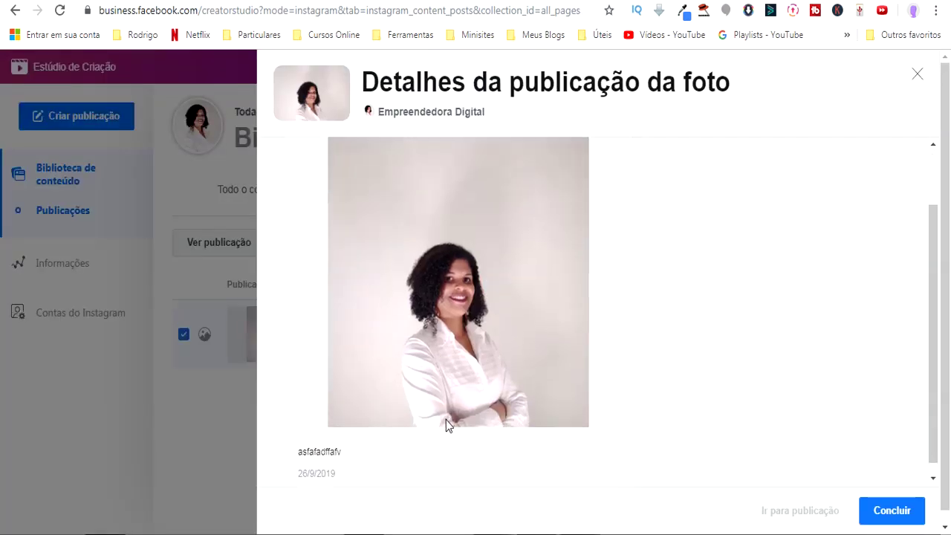
{"action": "scroll", "coordinate": [446, 420], "scroll_direction": "up", "scroll_amount": 1}
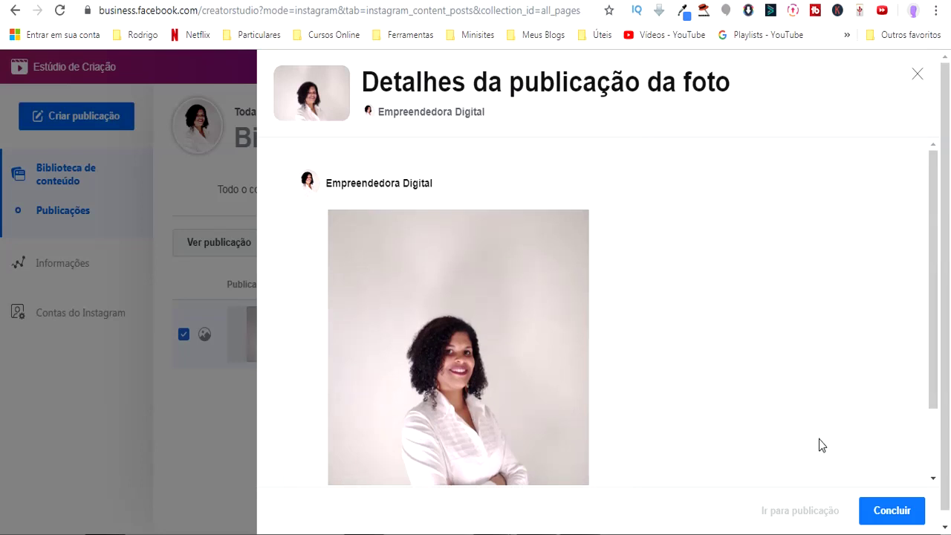
{"action": "left_click", "coordinate": [916, 74]}
{"action": "left_click", "coordinate": [492, 325]}
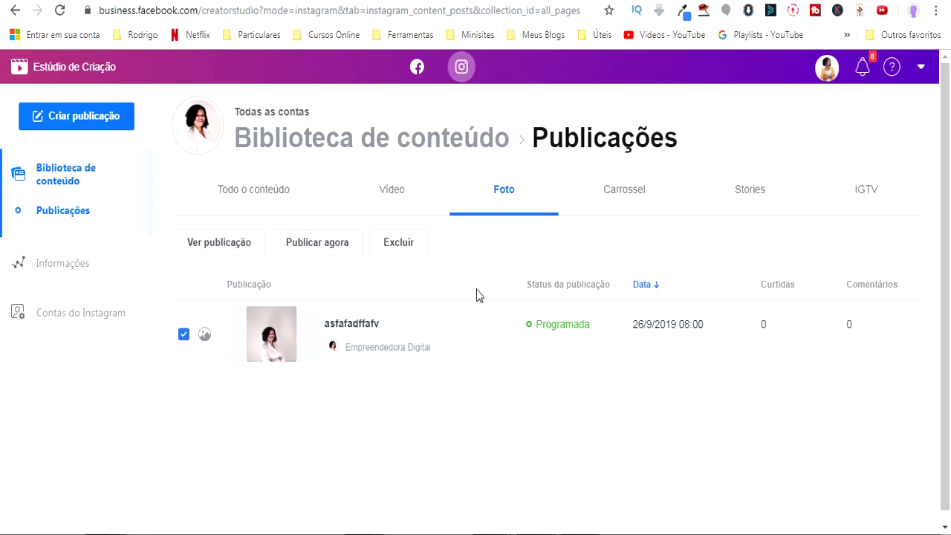
Step: Delete the scheduled asfafadffafv post with Excluir, then set the Status da publicação filter to Tudo
{"action": "mouse_move", "coordinate": [513, 312]}
{"action": "left_click", "coordinate": [493, 326]}
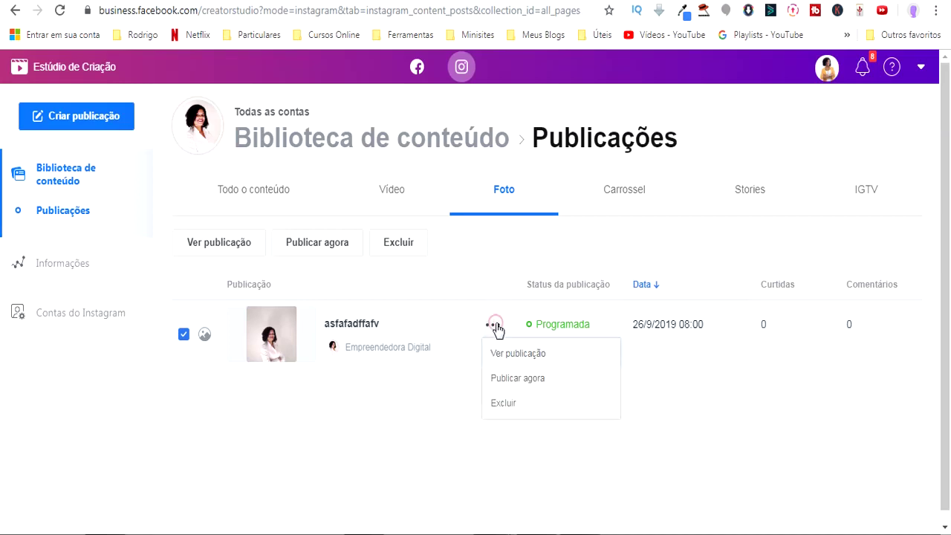
{"action": "left_click", "coordinate": [502, 409]}
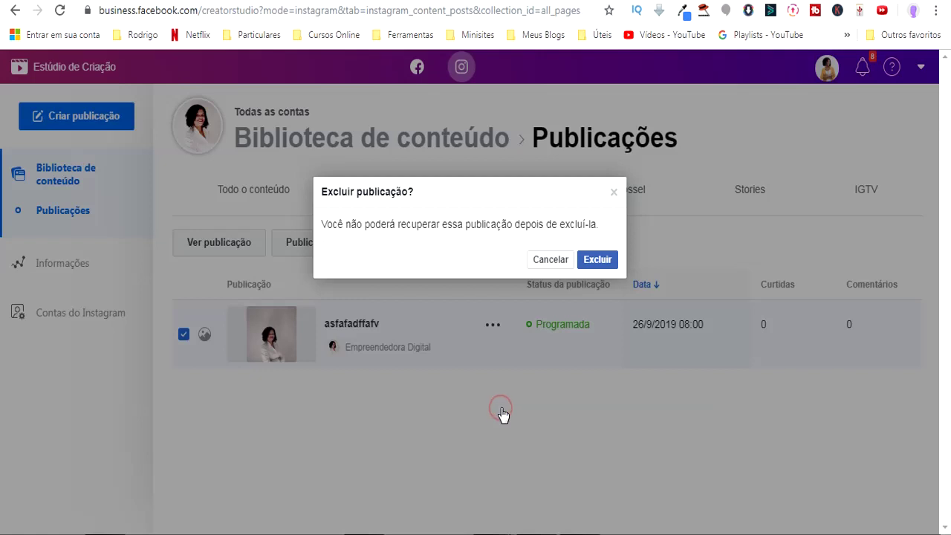
{"action": "left_click", "coordinate": [606, 259]}
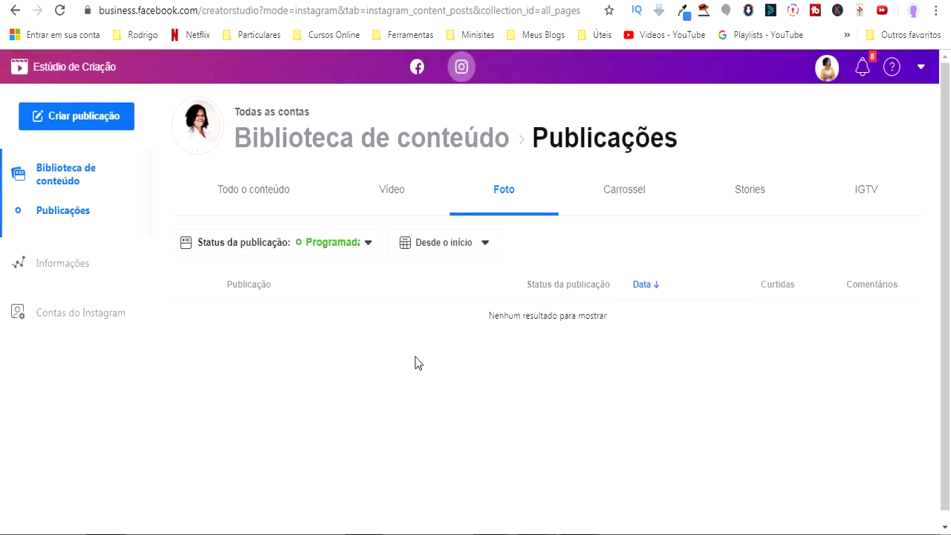
{"action": "left_click", "coordinate": [368, 243]}
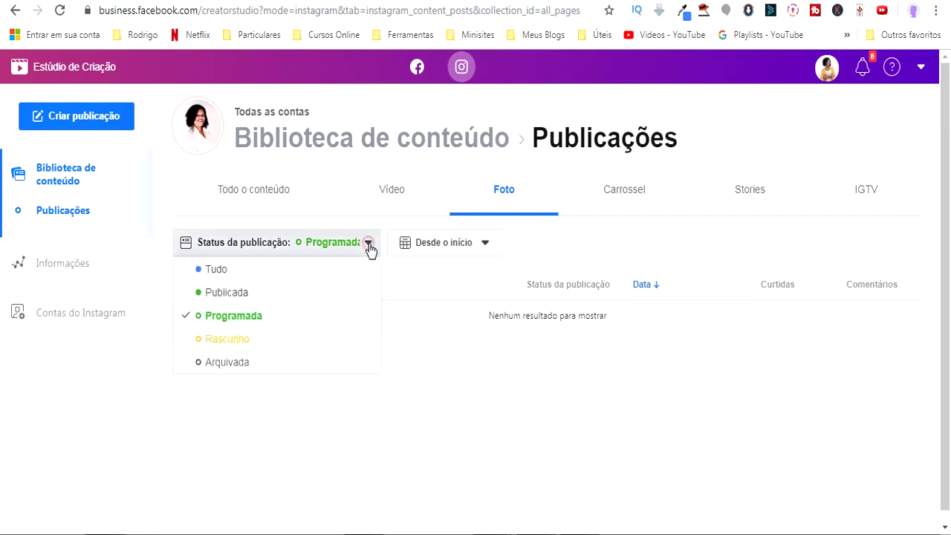
{"action": "left_click", "coordinate": [252, 271]}
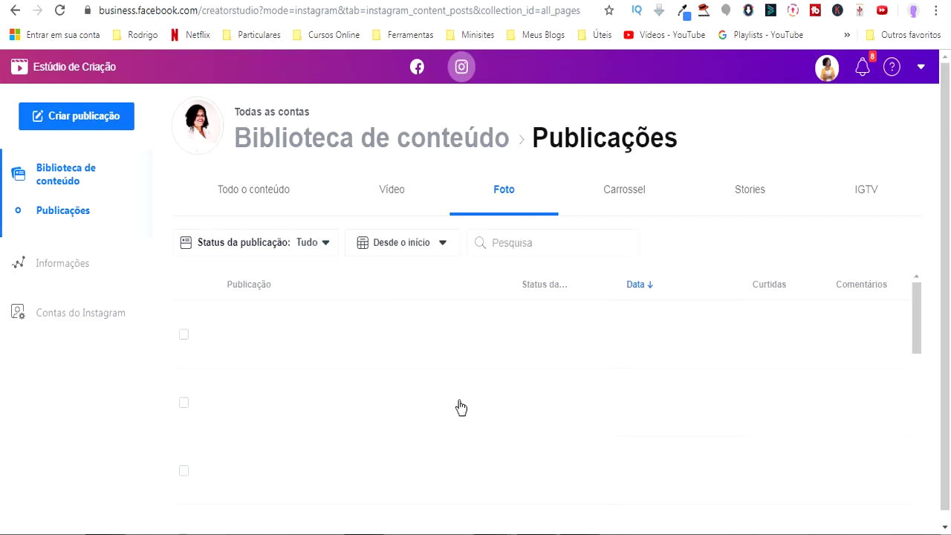